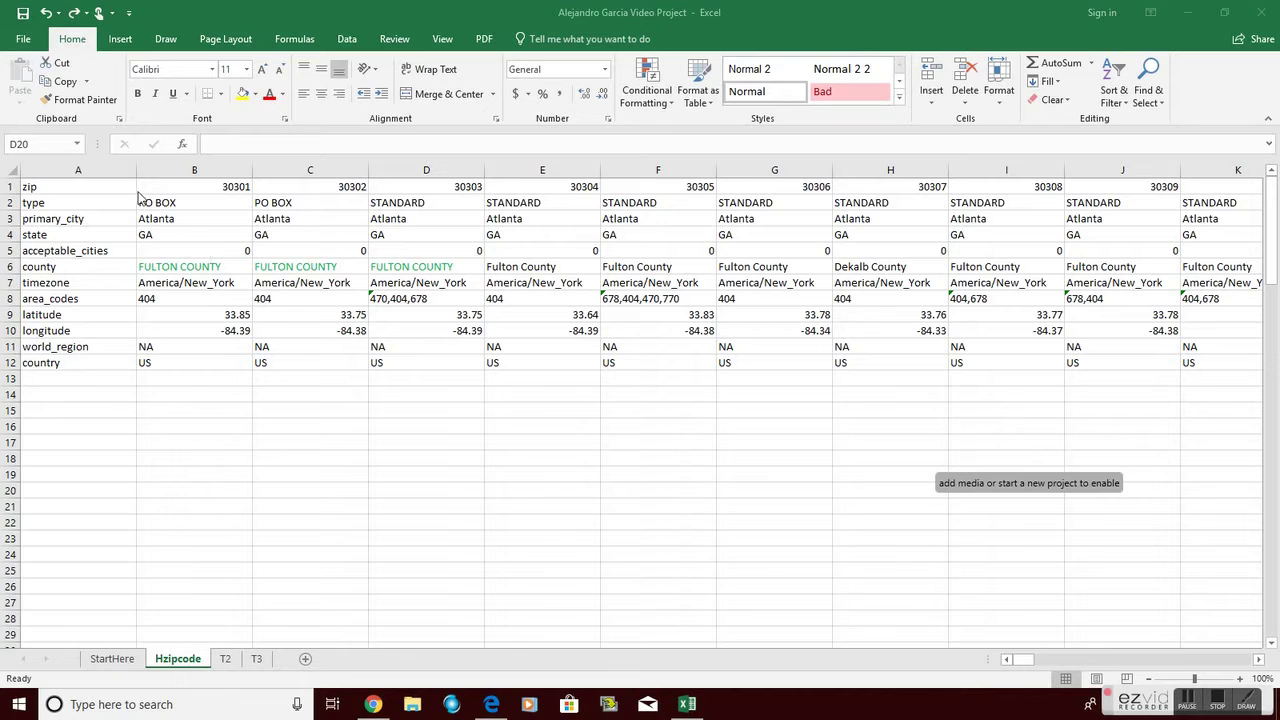
Examine the horizontal zip code table on the Hzipcode sheet, from the field labels in column A through its last column, DC.
{"action": "left_click", "coordinate": [97, 163]}
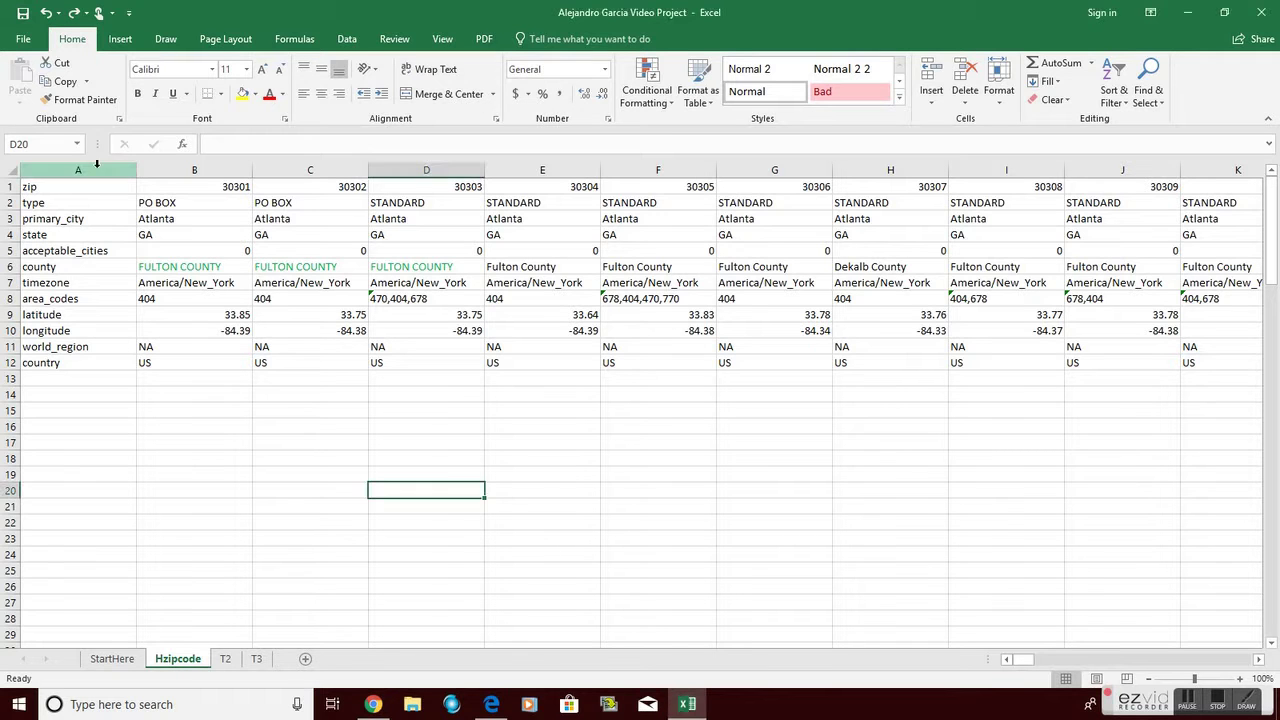
{"action": "left_click", "coordinate": [97, 166]}
{"action": "left_click", "coordinate": [10, 187]}
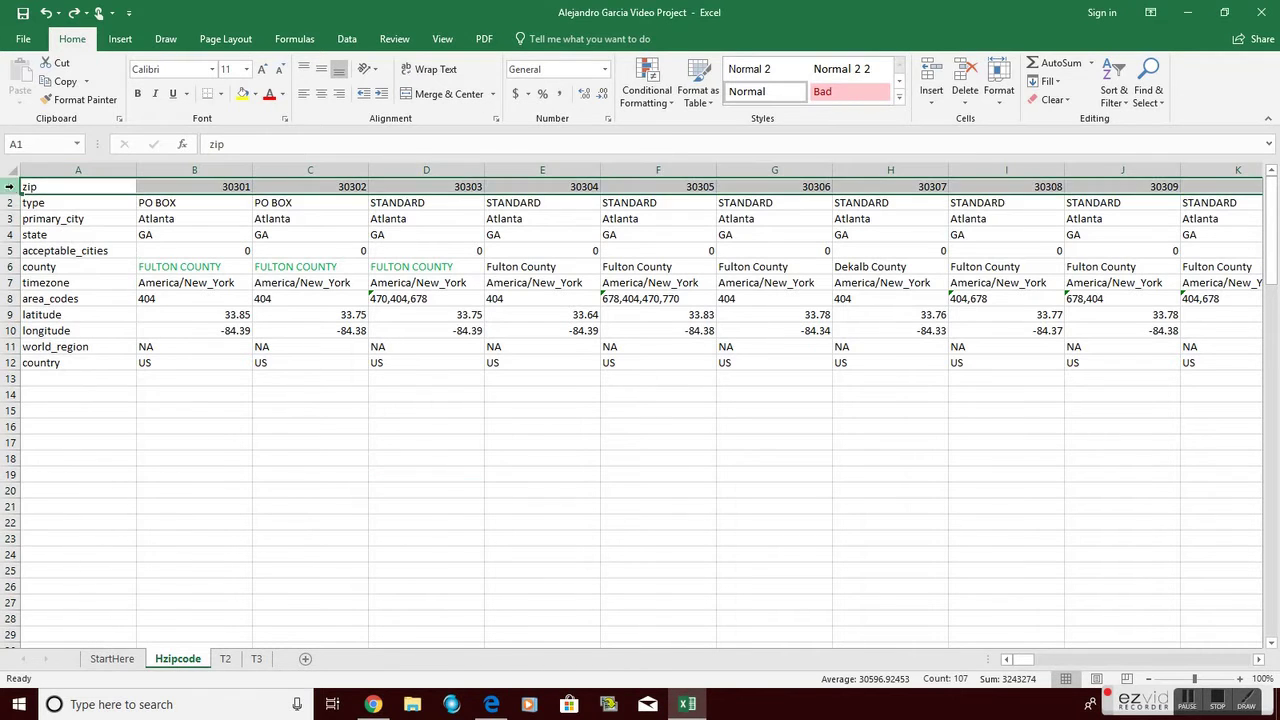
{"action": "left_click", "coordinate": [14, 201]}
{"action": "left_click", "coordinate": [194, 169]}
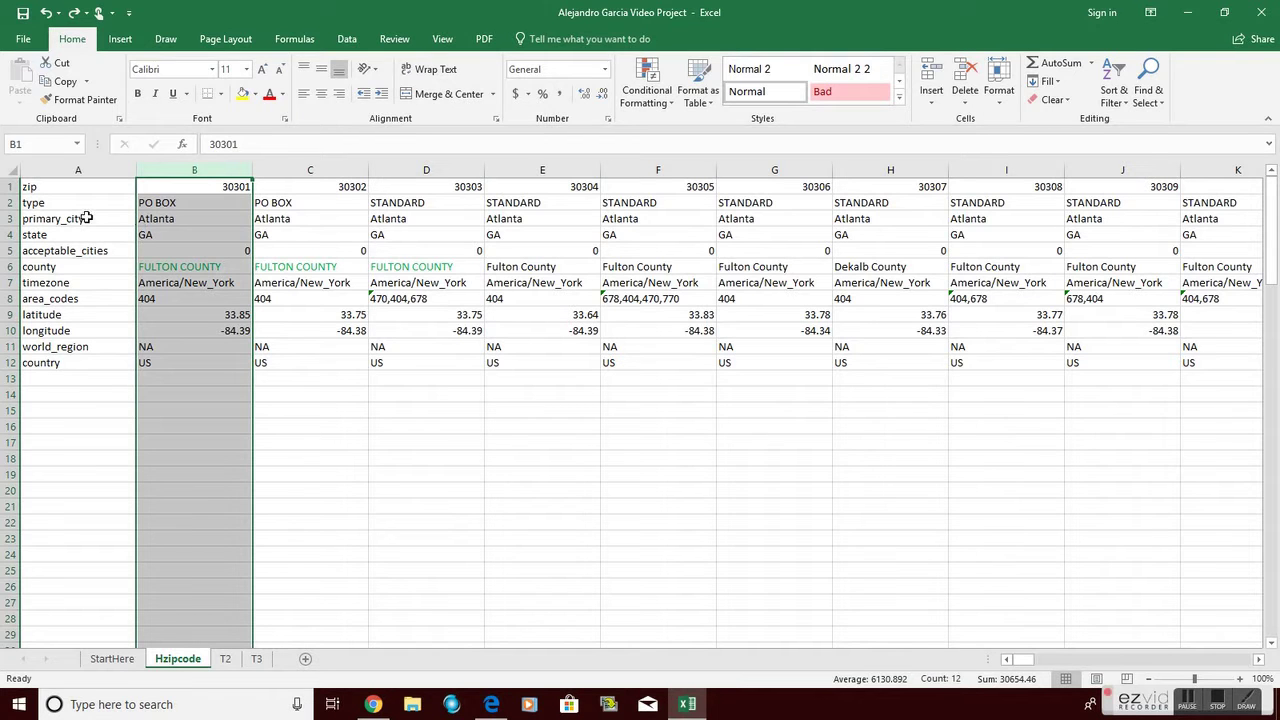
{"action": "left_click_drag", "start_coordinate": [117, 185], "coordinate": [105, 364]}
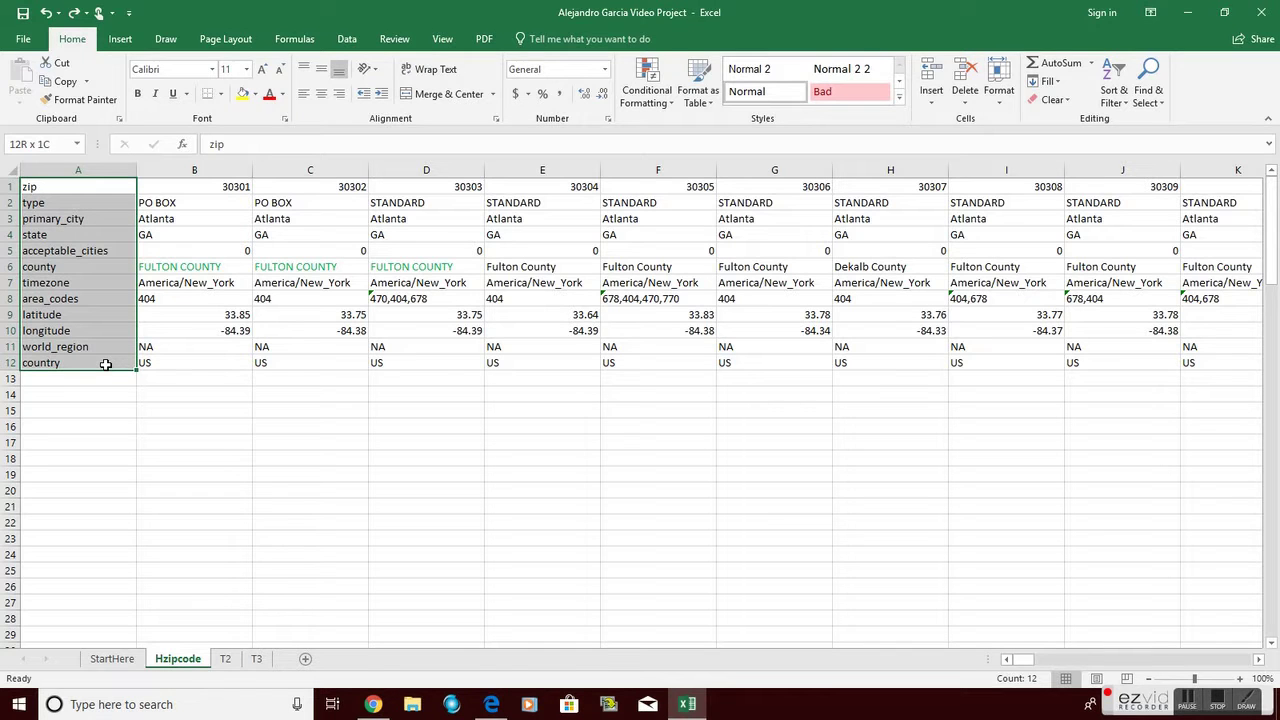
{"action": "left_click_drag", "start_coordinate": [105, 367], "coordinate": [105, 367]}
{"action": "left_click", "coordinate": [100, 186]}
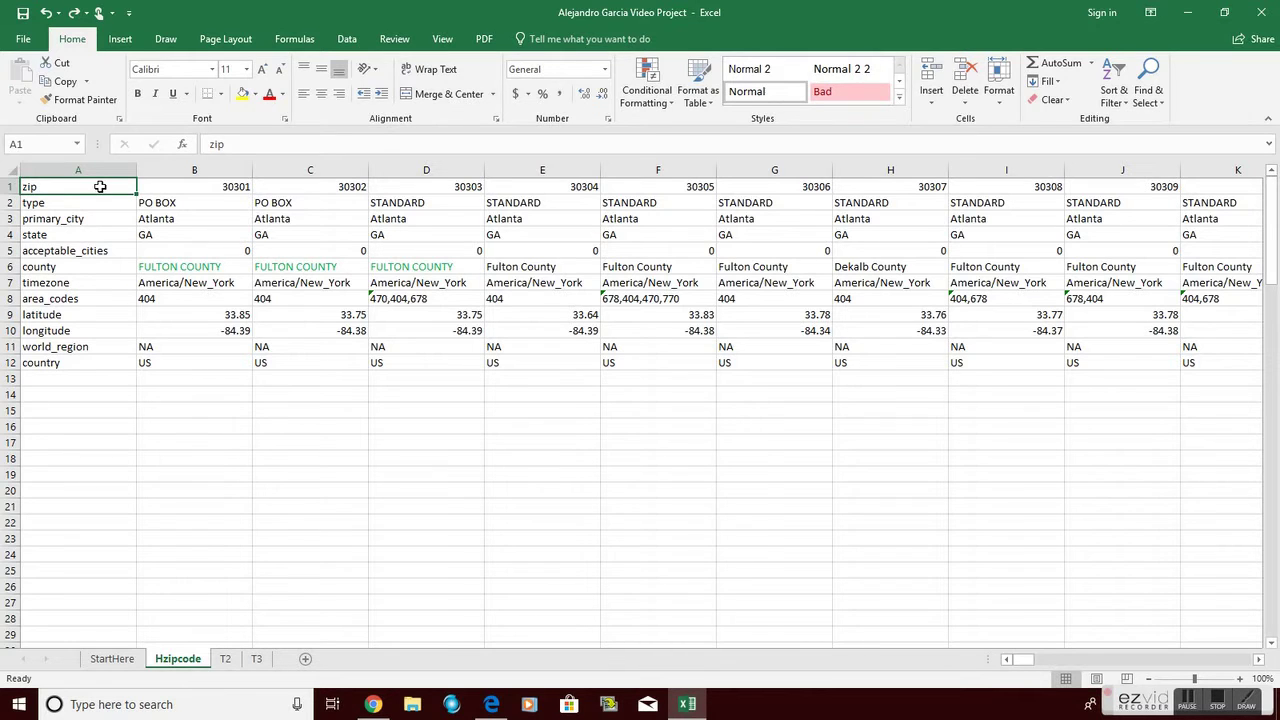
{"action": "left_click_drag", "start_coordinate": [100, 186], "coordinate": [1000, 356]}
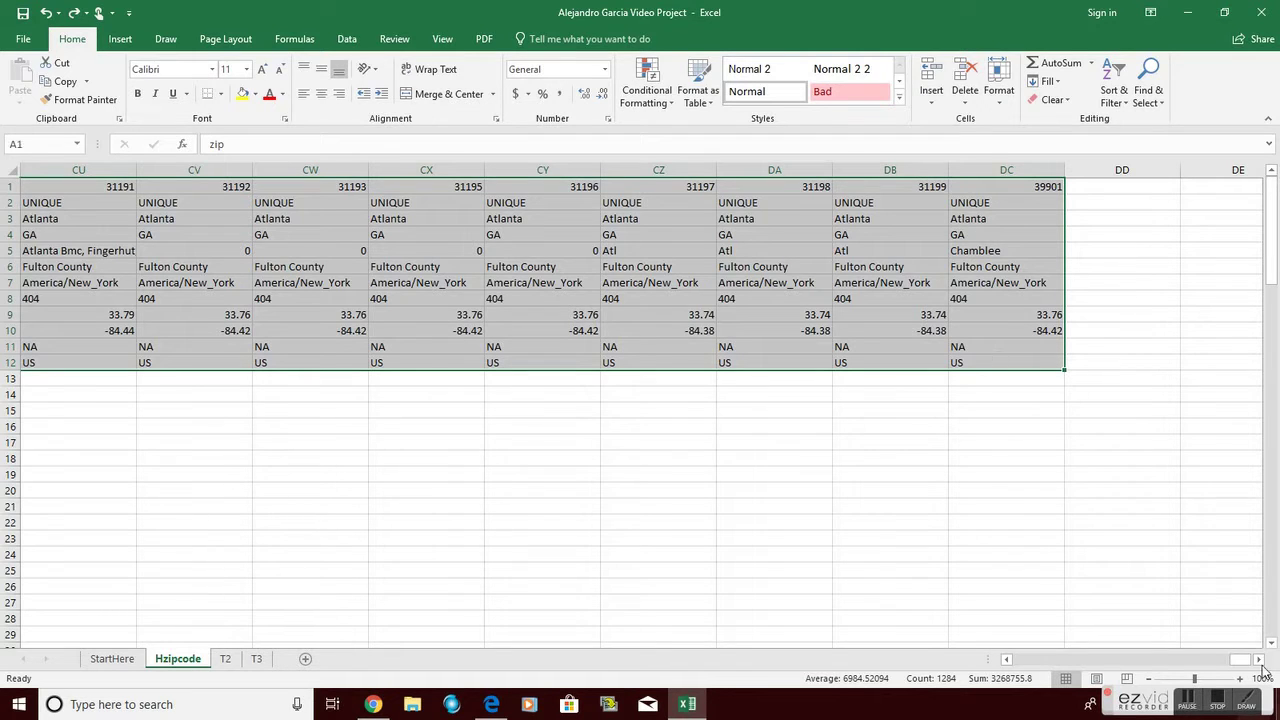
{"action": "left_click_drag", "start_coordinate": [1242, 660], "coordinate": [1022, 676]}
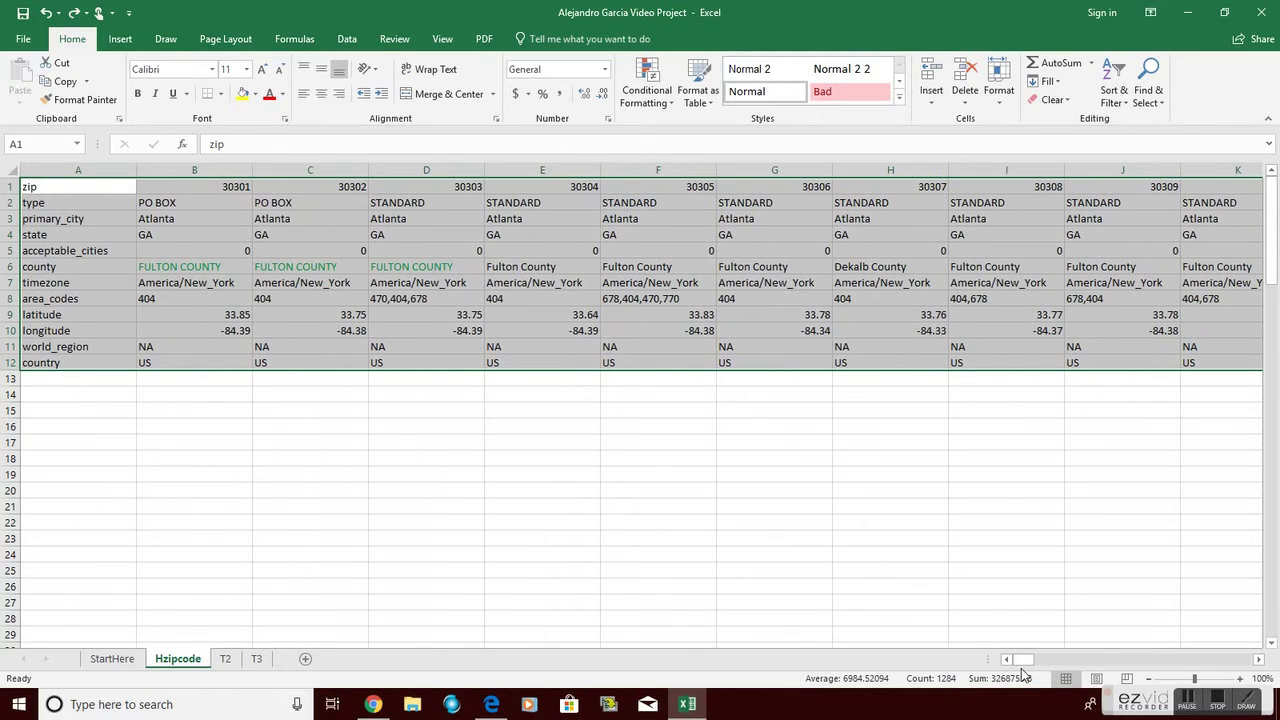
{"action": "left_click", "coordinate": [64, 460]}
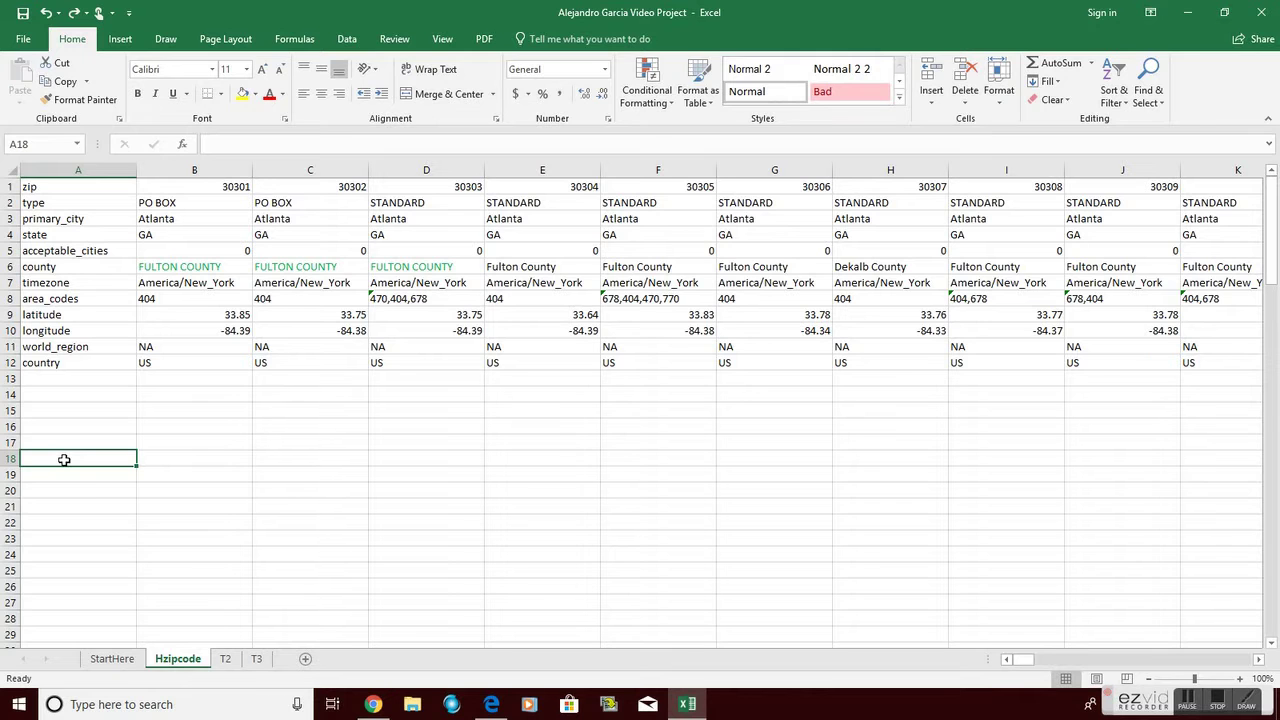
Transpose the table into the block starting at A16 and ending in column L with the array formula =TRANSPOSE(A1:DC12).
{"action": "left_click", "coordinate": [78, 426]}
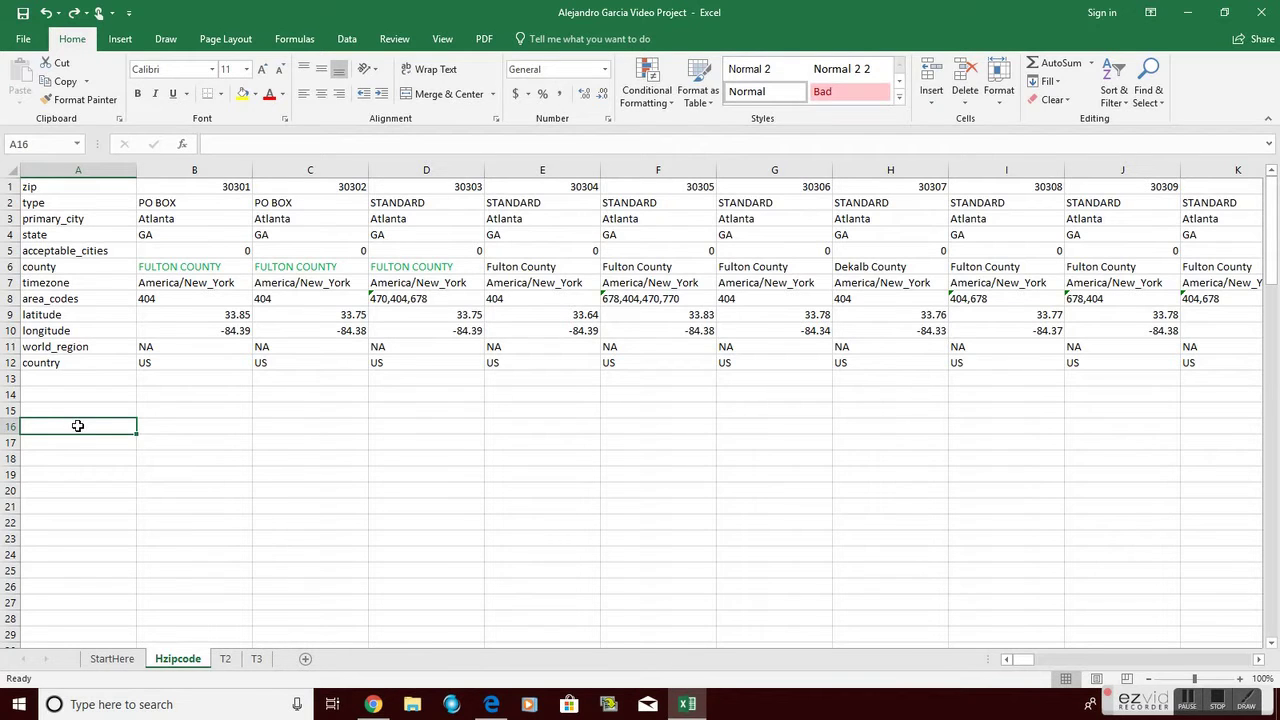
{"action": "left_click_drag", "start_coordinate": [78, 427], "coordinate": [1136, 568]}
{"action": "left_click_drag", "start_coordinate": [1274, 580], "coordinate": [1248, 216]}
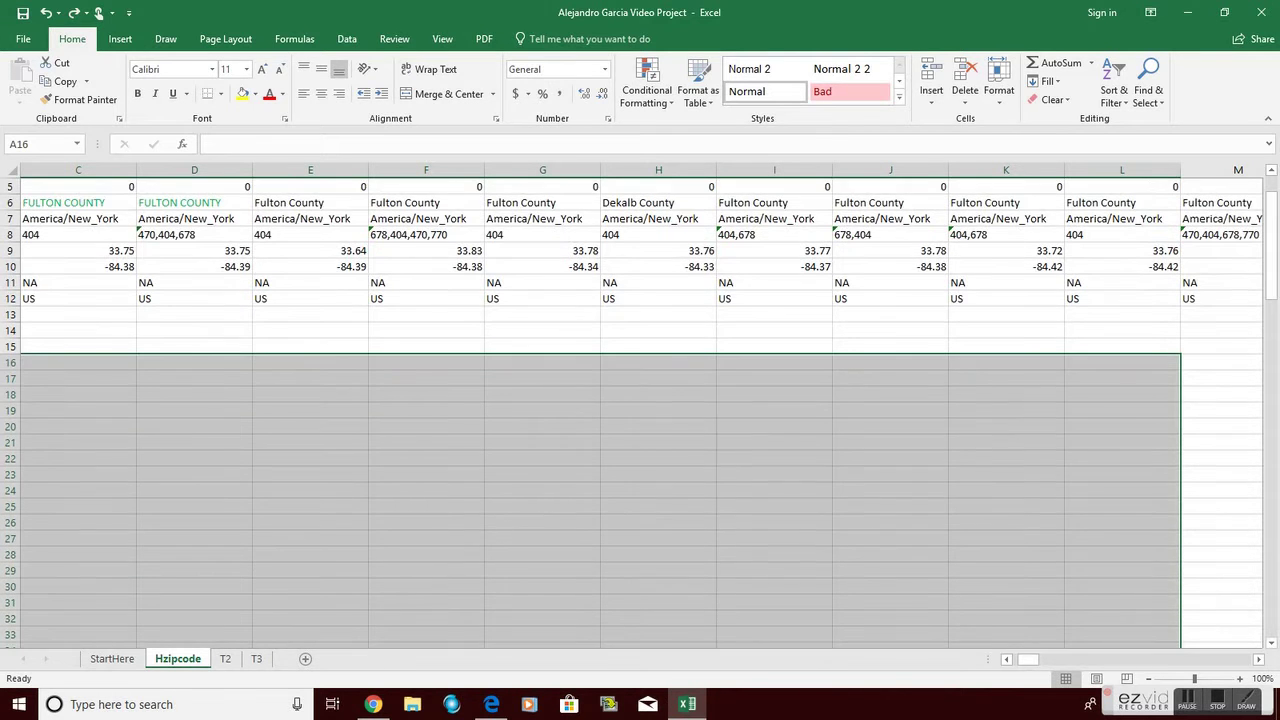
{"action": "left_click_drag", "start_coordinate": [1030, 662], "coordinate": [1018, 662]}
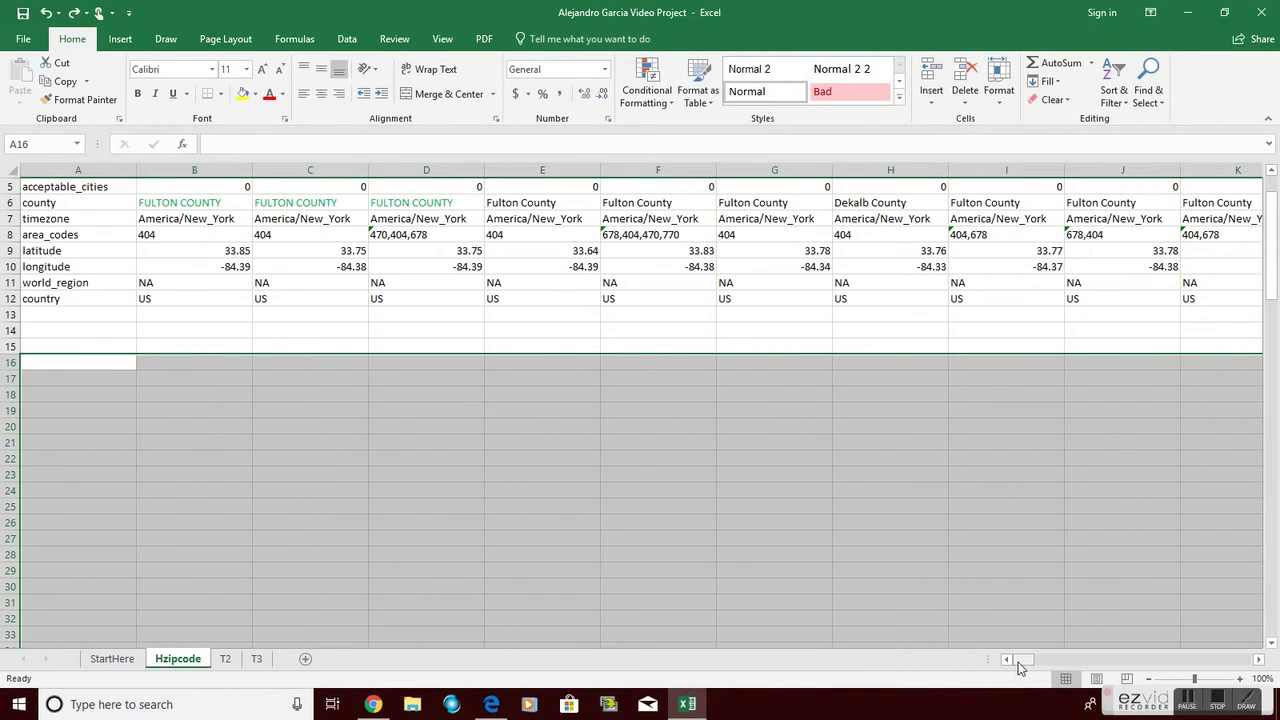
{"action": "type", "text": "="}
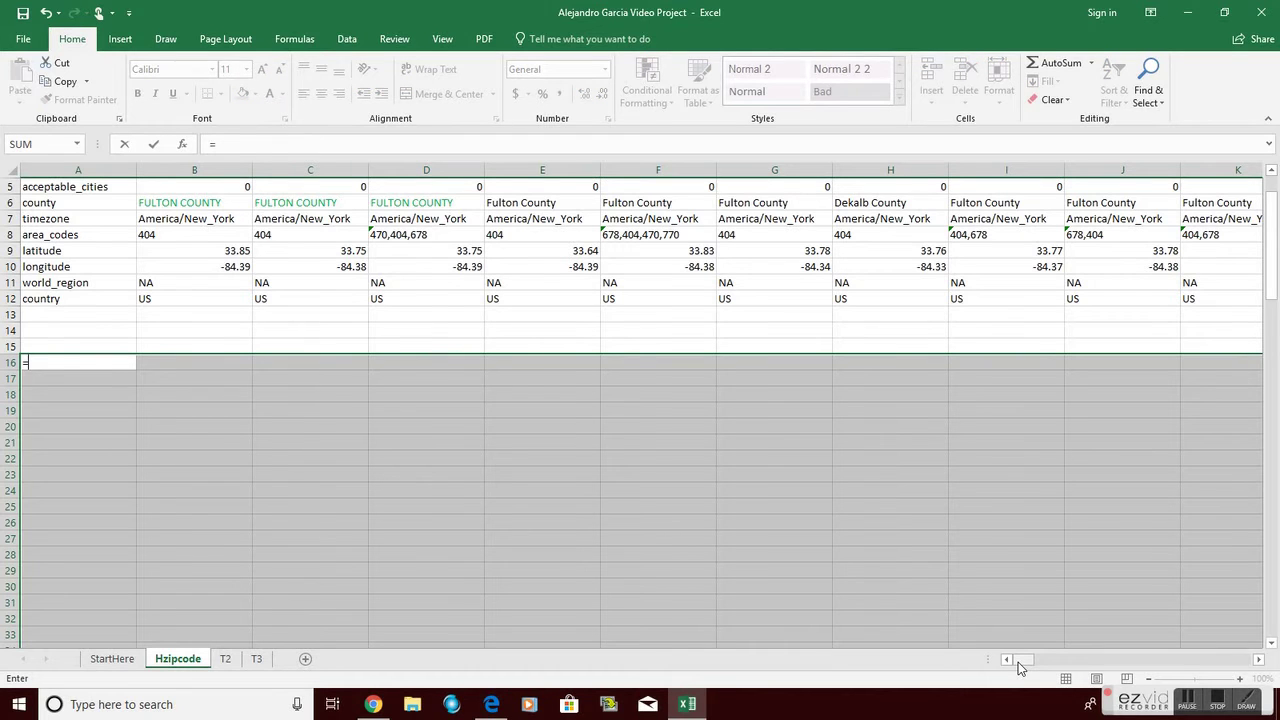
{"action": "type", "text": "transpose"}
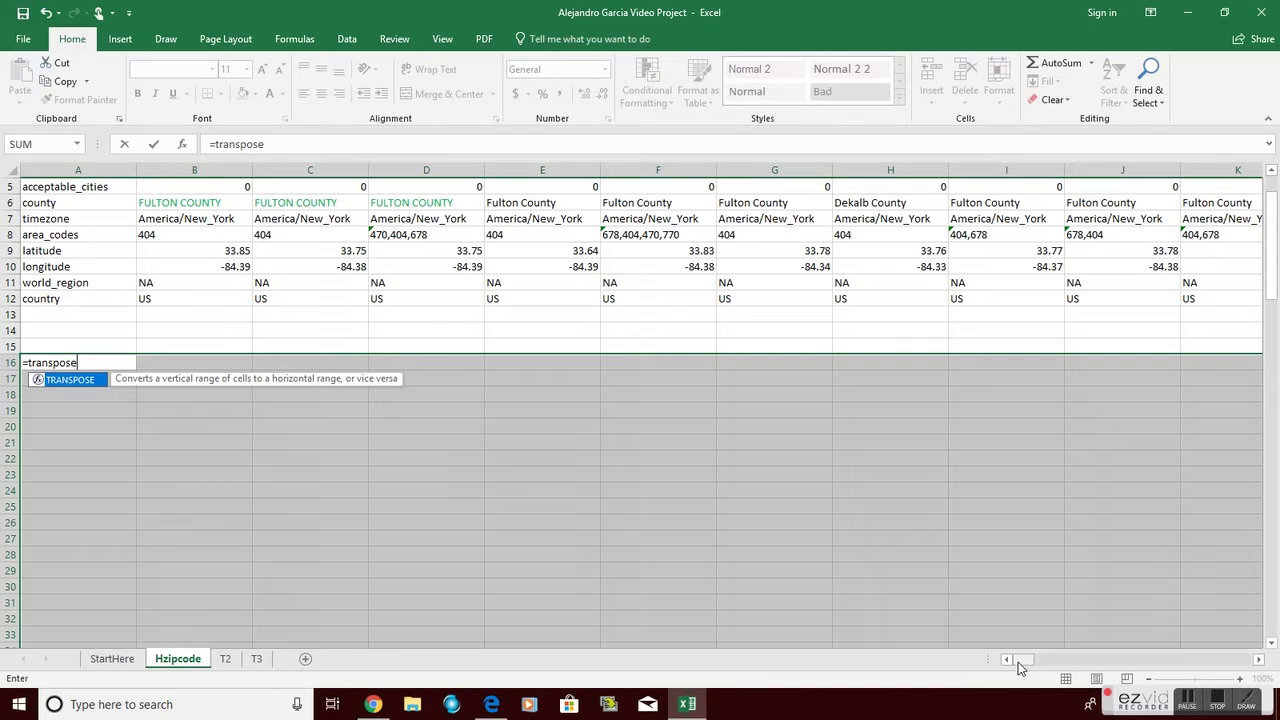
{"action": "type", "text": "("}
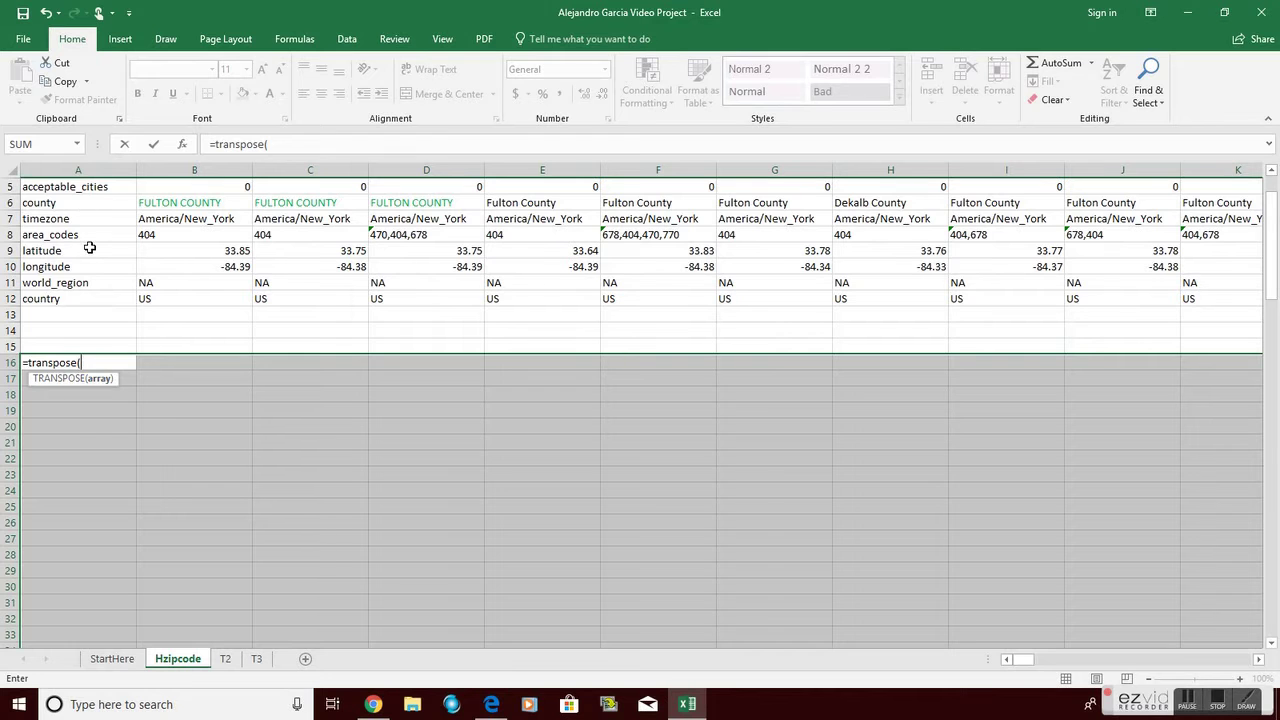
{"action": "scroll", "coordinate": [90, 248], "scroll_direction": "up", "scroll_amount": 2}
{"action": "left_click_drag", "start_coordinate": [85, 191], "coordinate": [1029, 357]}
{"action": "left_click_drag", "start_coordinate": [1240, 659], "coordinate": [1020, 659]}
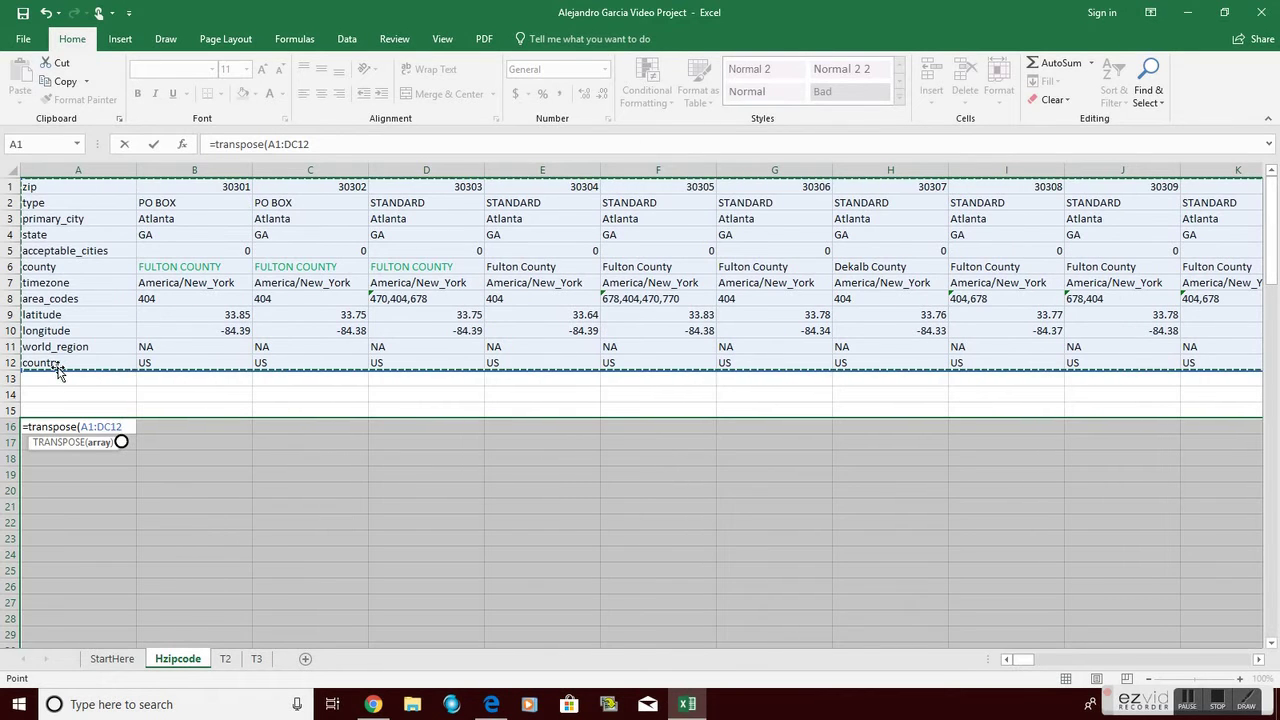
{"action": "type", "text": ")"}
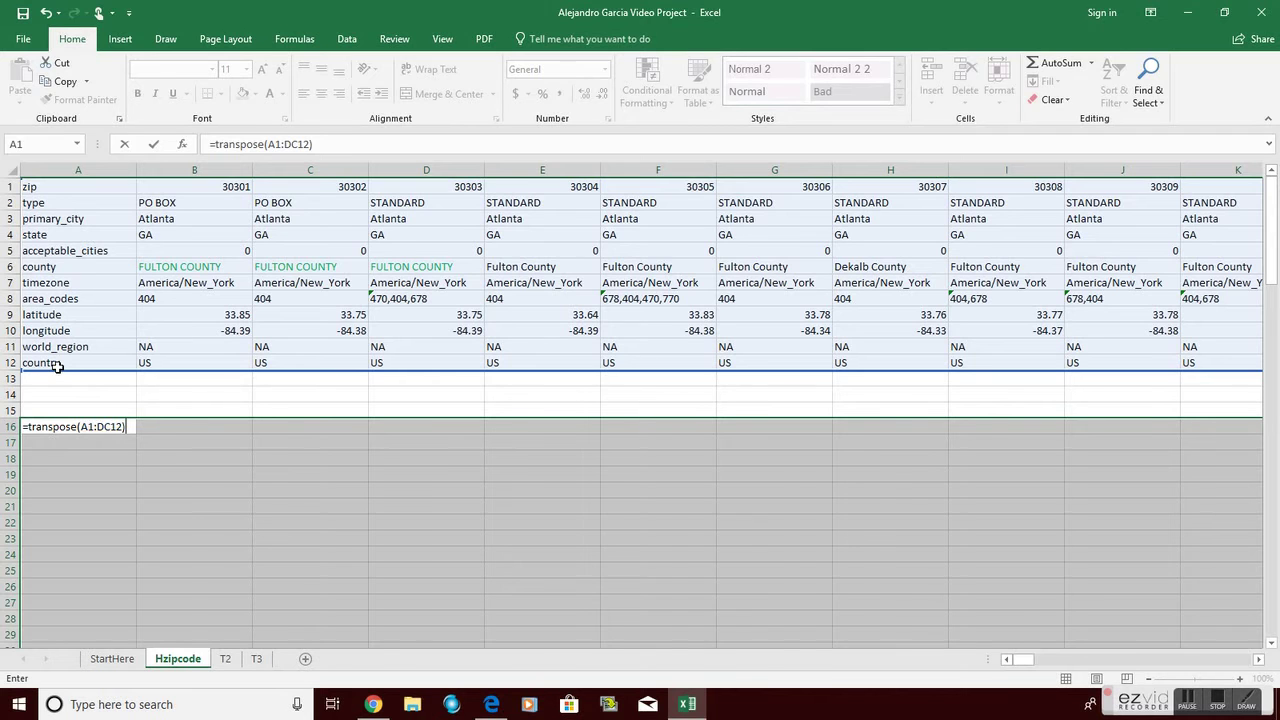
{"action": "key", "text": "ctrl+shift+Return"}
Inspect the array formula in A16 and compare the vertical table's zip column with the original labels in column A.
{"action": "left_click", "coordinate": [117, 432]}
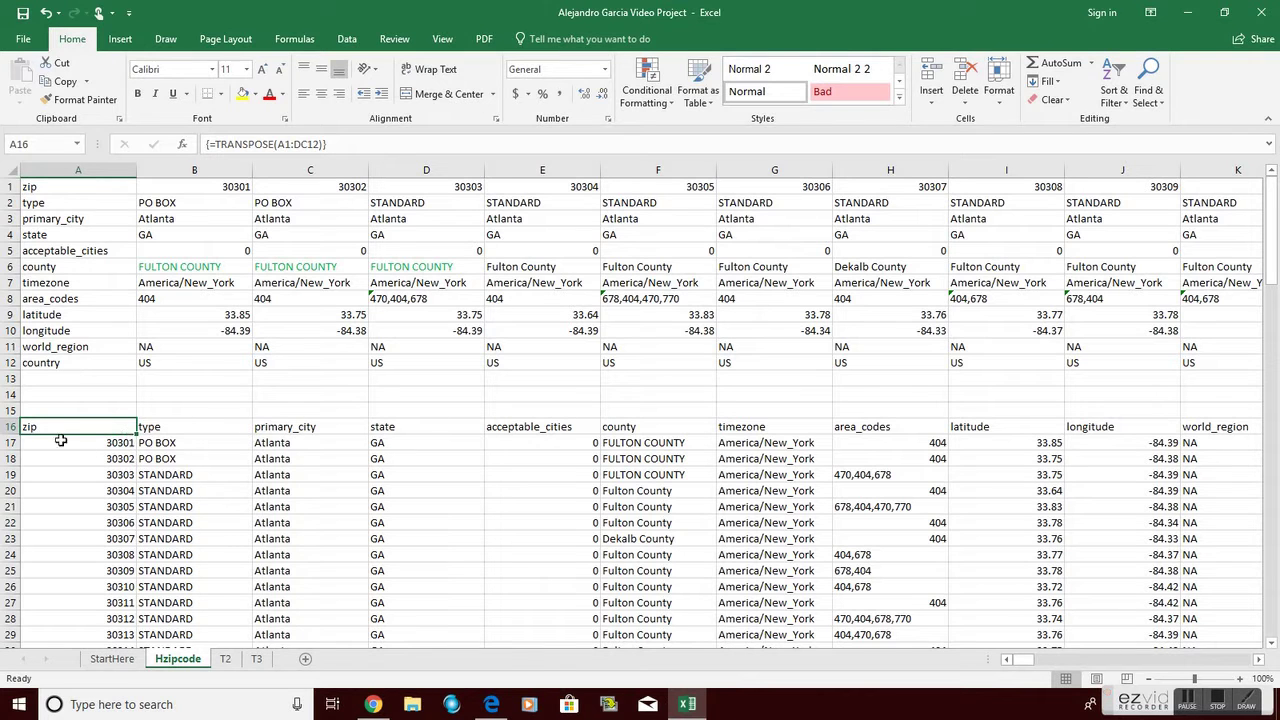
{"action": "left_click", "coordinate": [84, 168]}
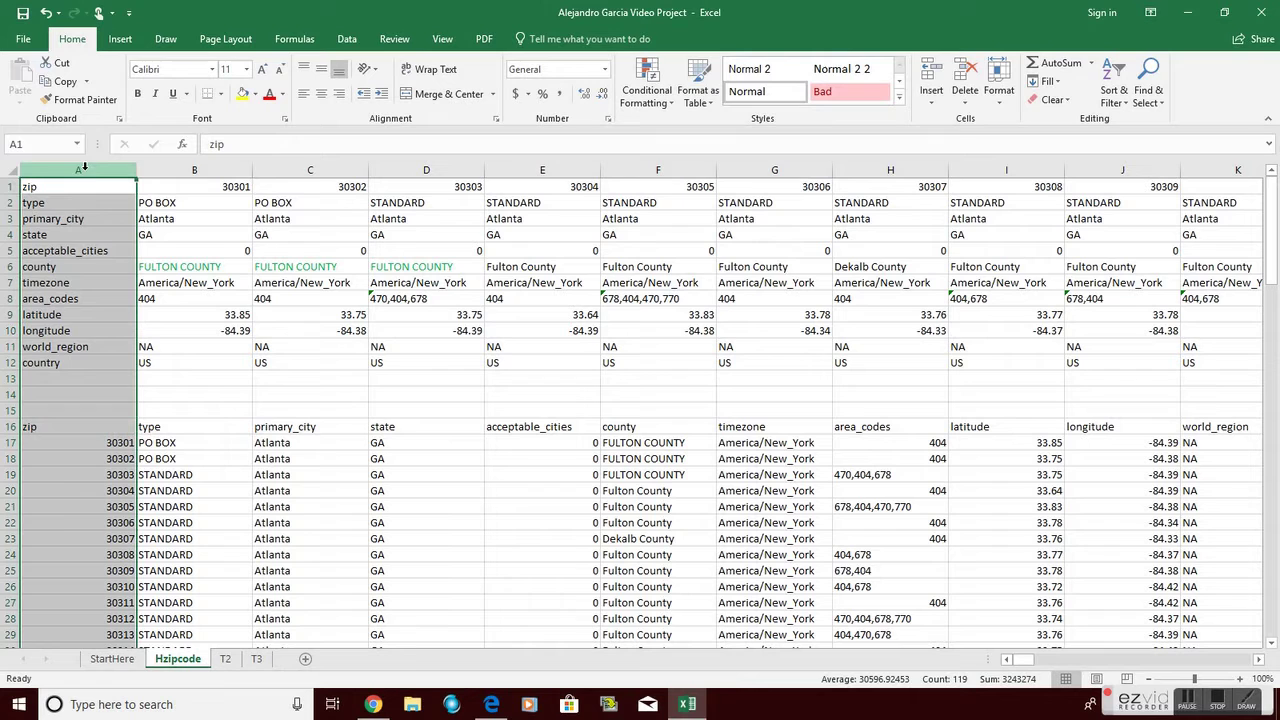
{"action": "left_click", "coordinate": [246, 384]}
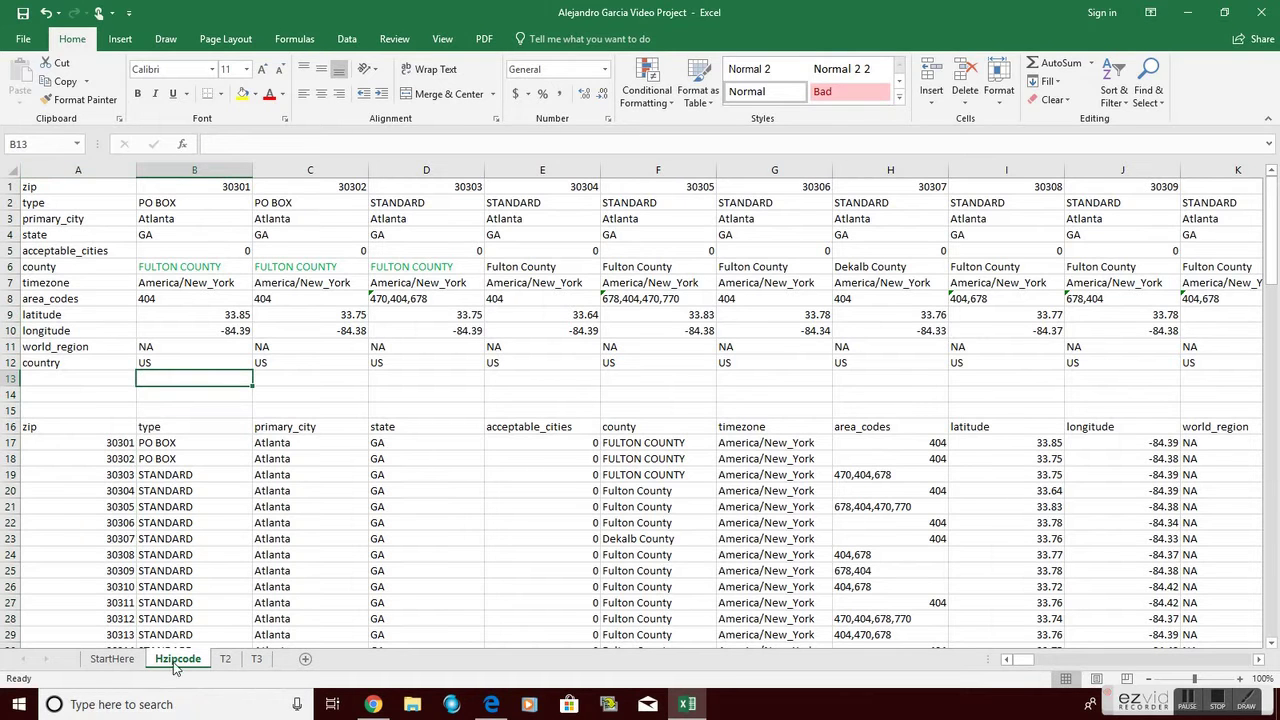
Select the destination range A1:L107 on sheet T2.
{"action": "left_click", "coordinate": [228, 660]}
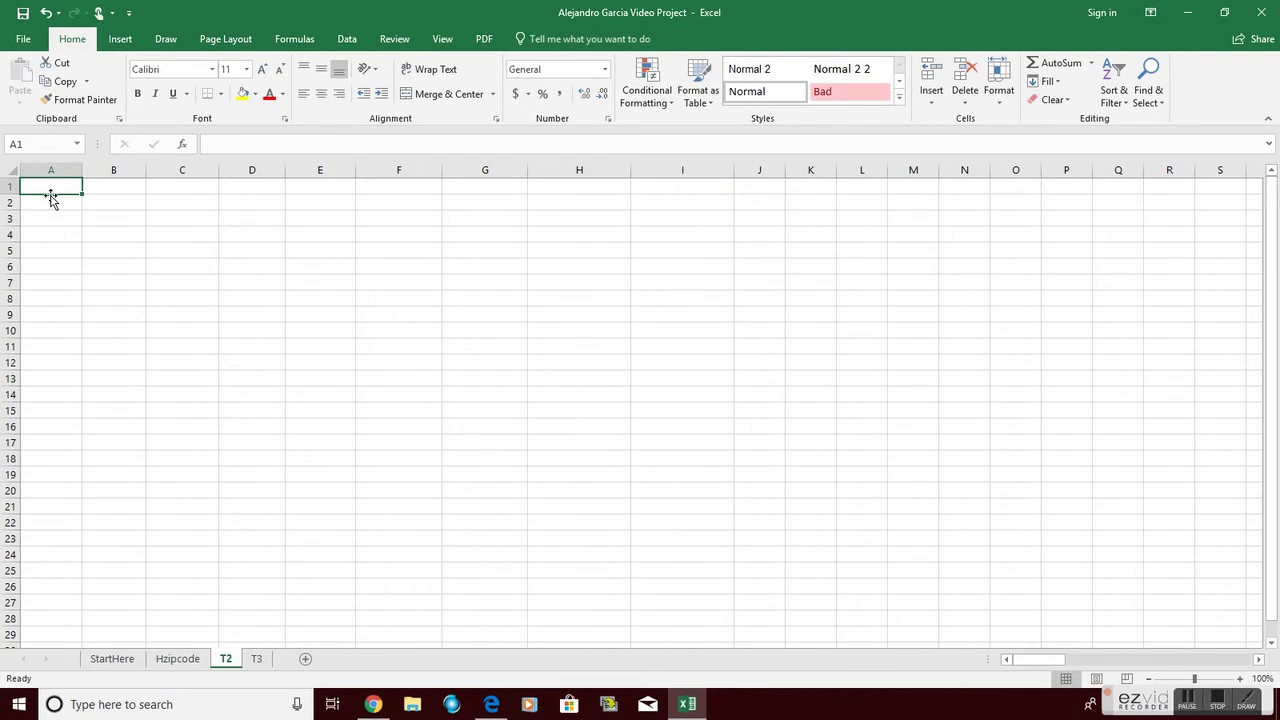
{"action": "left_click_drag", "start_coordinate": [57, 187], "coordinate": [849, 308]}
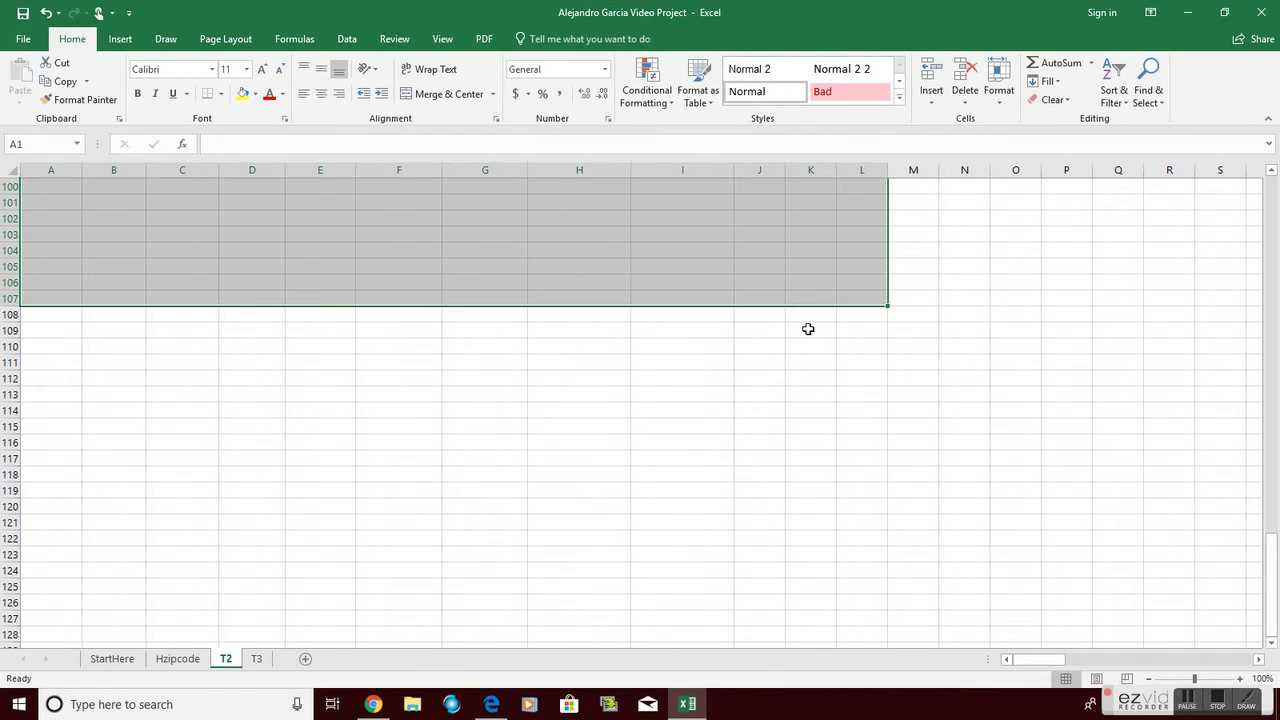
{"action": "scroll", "coordinate": [574, 334], "scroll_direction": "up", "scroll_amount": 20}
{"action": "scroll", "coordinate": [88, 241], "scroll_direction": "up", "scroll_amount": 10}
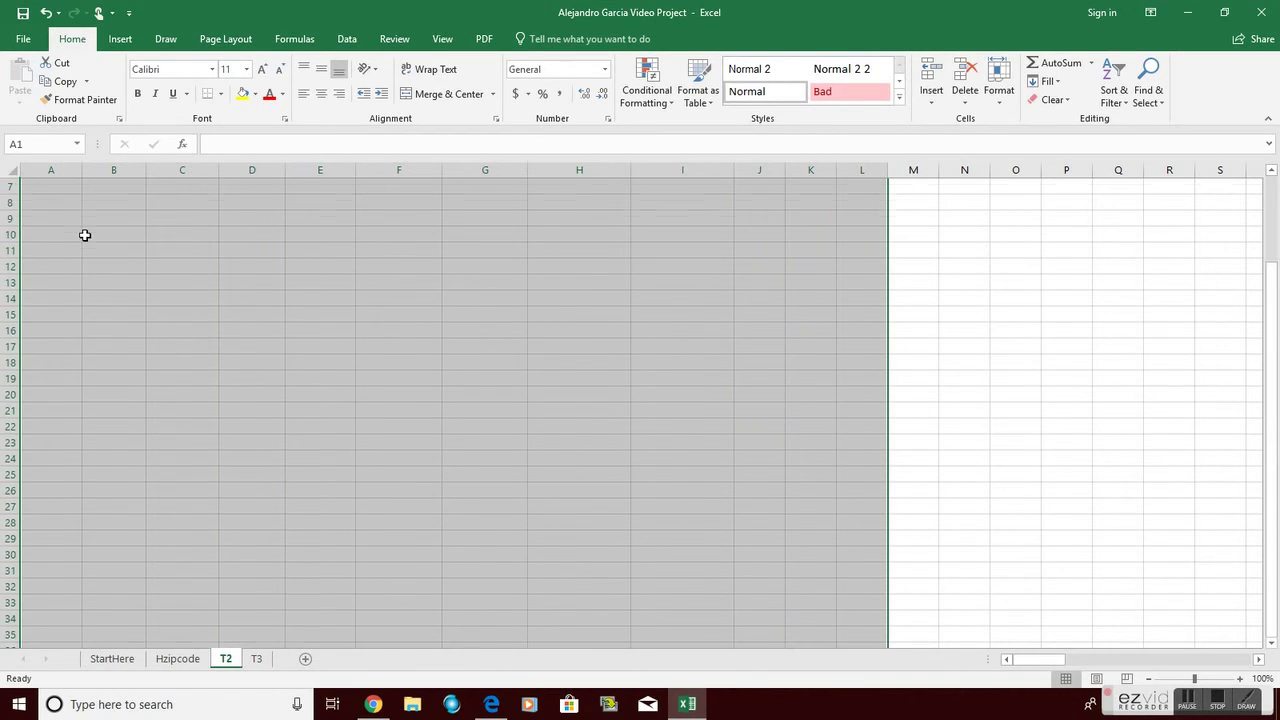
Fill the selected T2 range with the array formula =TRANSPOSE(Hzipcode!A1:DC12).
{"action": "type", "text": "=tra"}
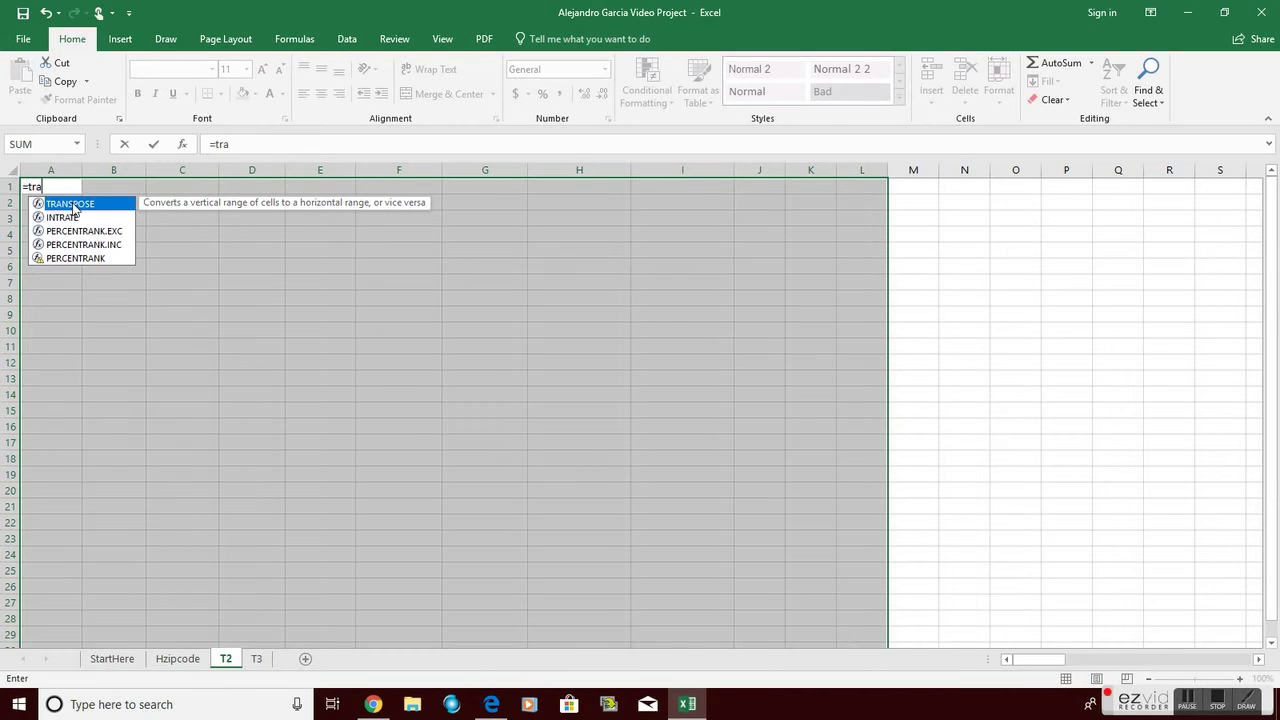
{"action": "double_click", "coordinate": [76, 206]}
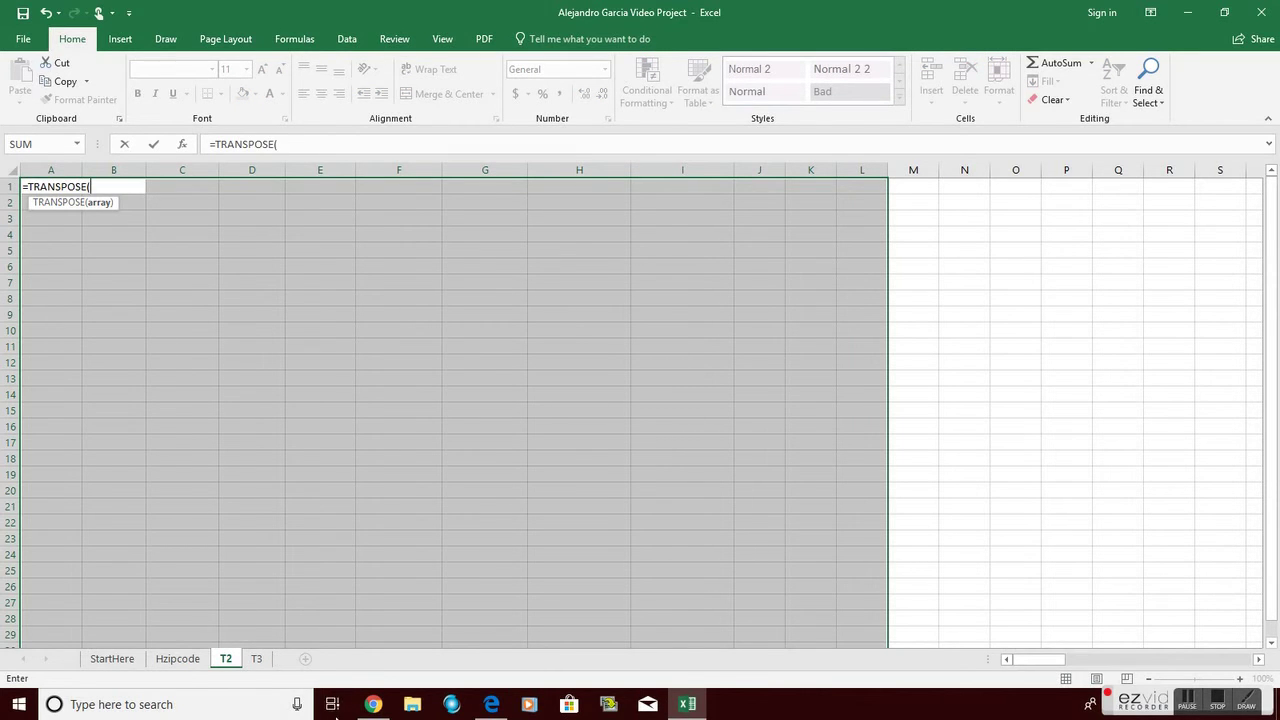
{"action": "left_click", "coordinate": [186, 660]}
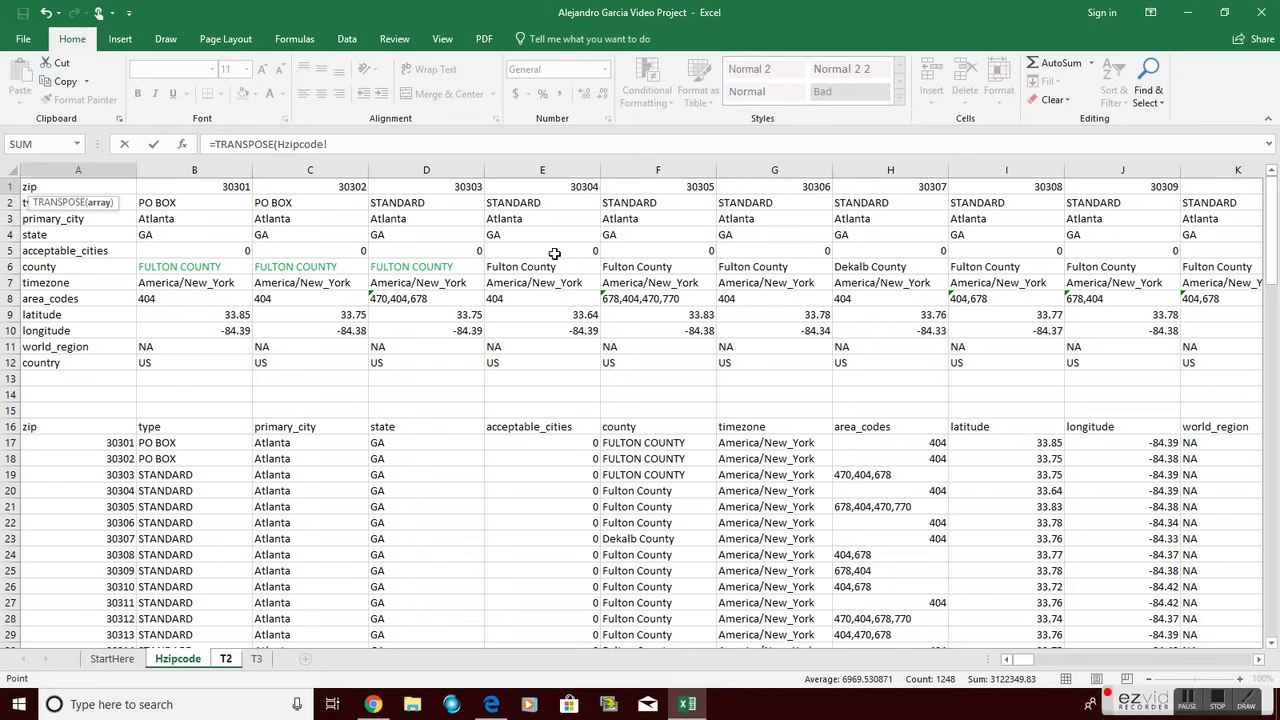
{"action": "left_click_drag", "start_coordinate": [126, 185], "coordinate": [831, 328]}
{"action": "left_click", "coordinate": [405, 150]}
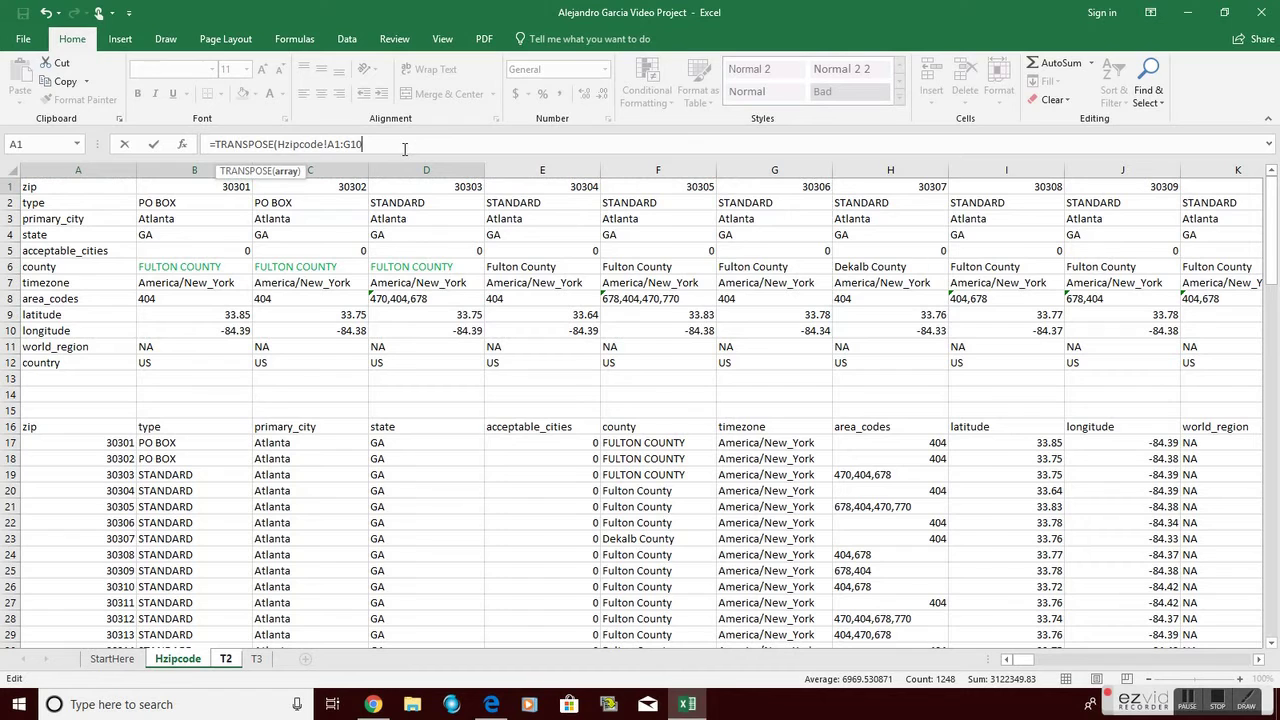
{"action": "key", "text": "BackSpace"}
{"action": "key", "text": "BackSpace"}
{"action": "key", "text": "BackSpace"}
{"action": "type", "text": "DC12"}
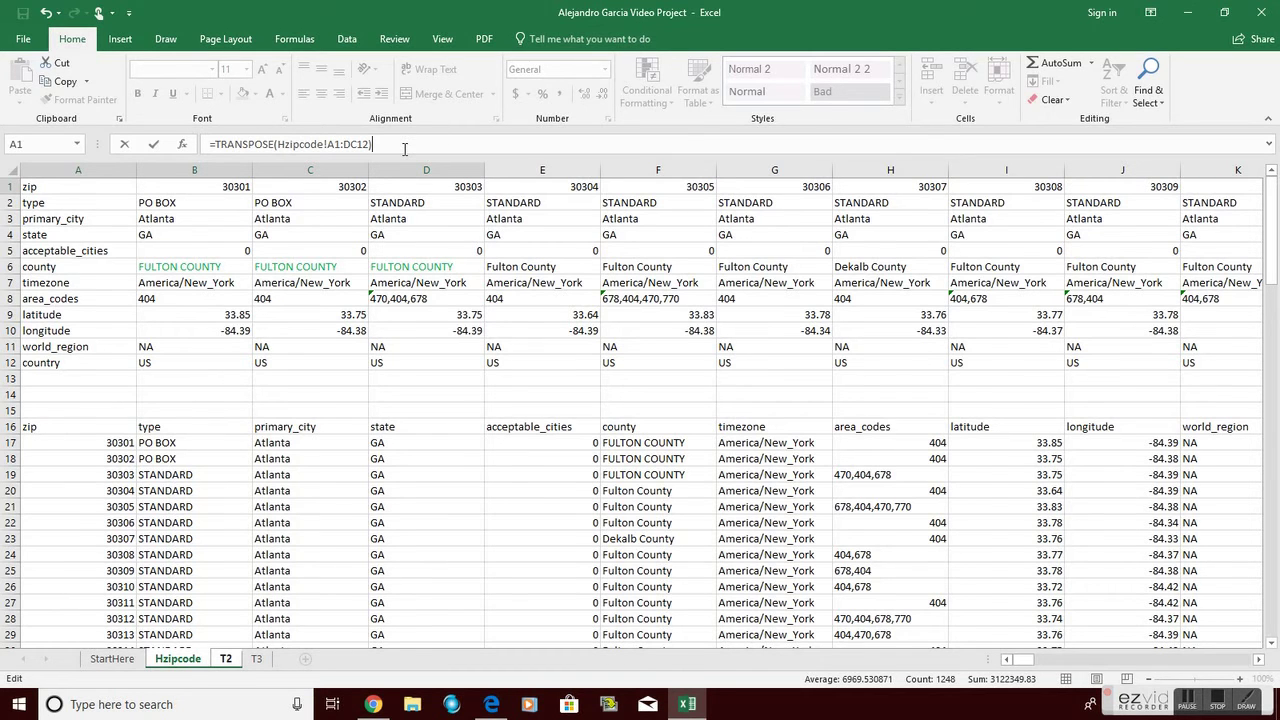
{"action": "key", "text": "ctrl+shift+Return"}
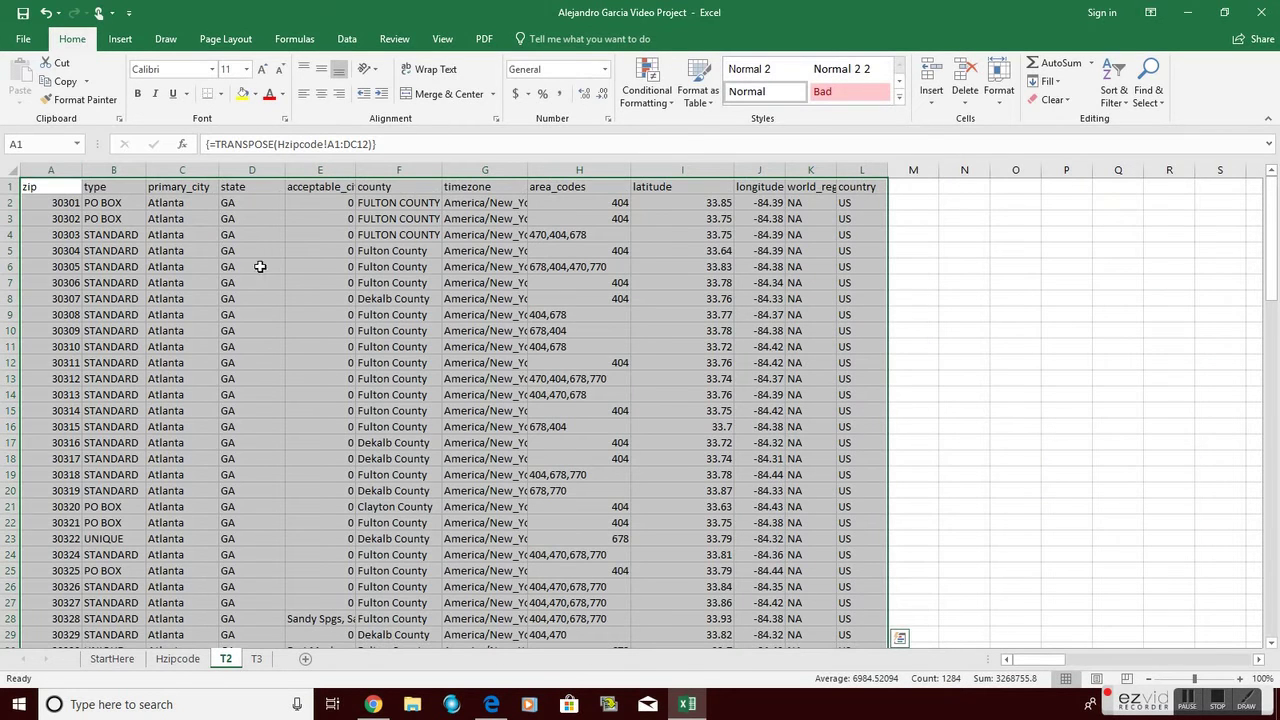
Compare the transposed table on sheet T2 with the one below the original data on the Hzipcode sheet.
{"action": "left_click", "coordinate": [365, 315]}
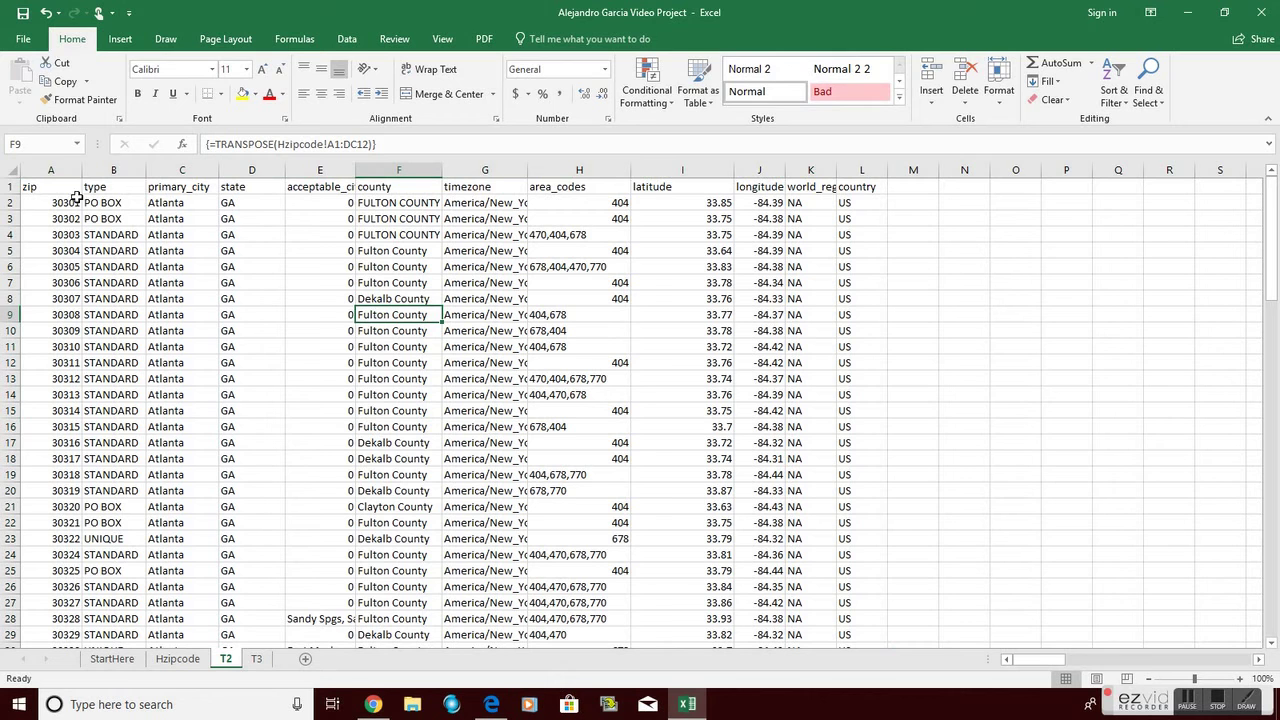
{"action": "left_click", "coordinate": [178, 659]}
{"action": "scroll", "coordinate": [557, 510], "scroll_direction": "down", "scroll_amount": 1}
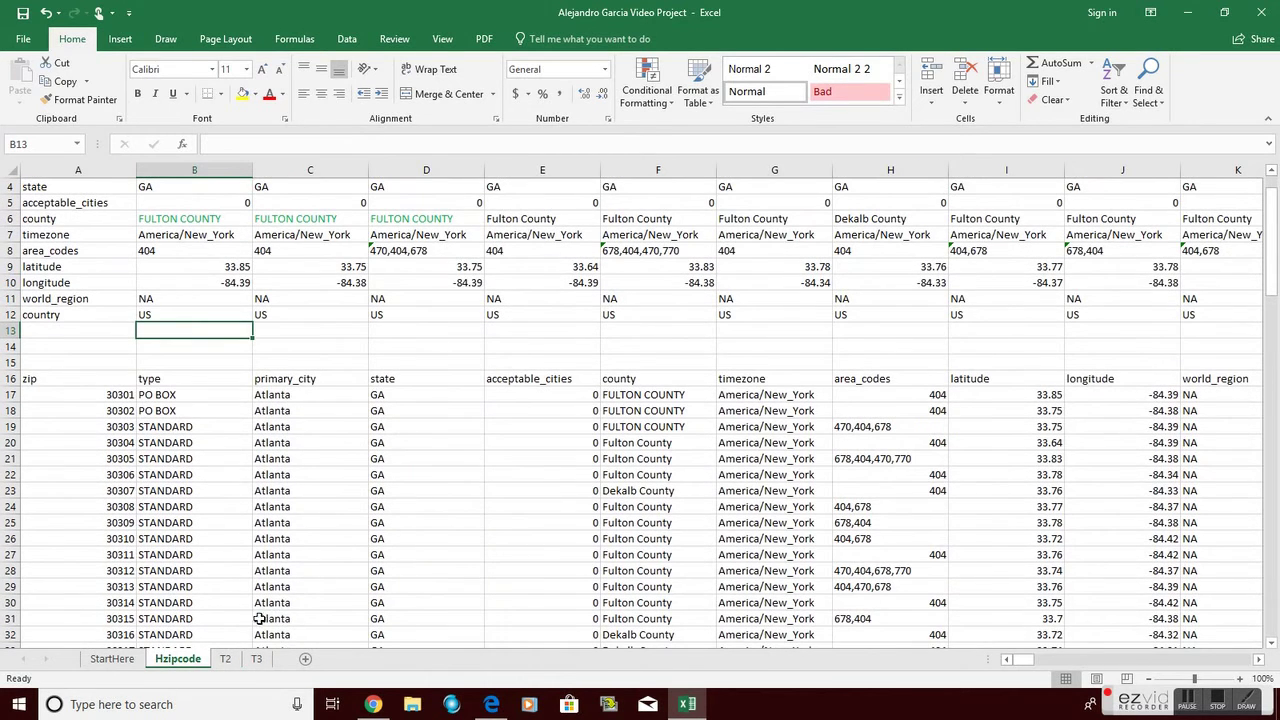
On sheet T2, widen the timezone column and autofit the world_region and acceptable_cities columns so their contents show in full.
{"action": "left_click", "coordinate": [226, 659]}
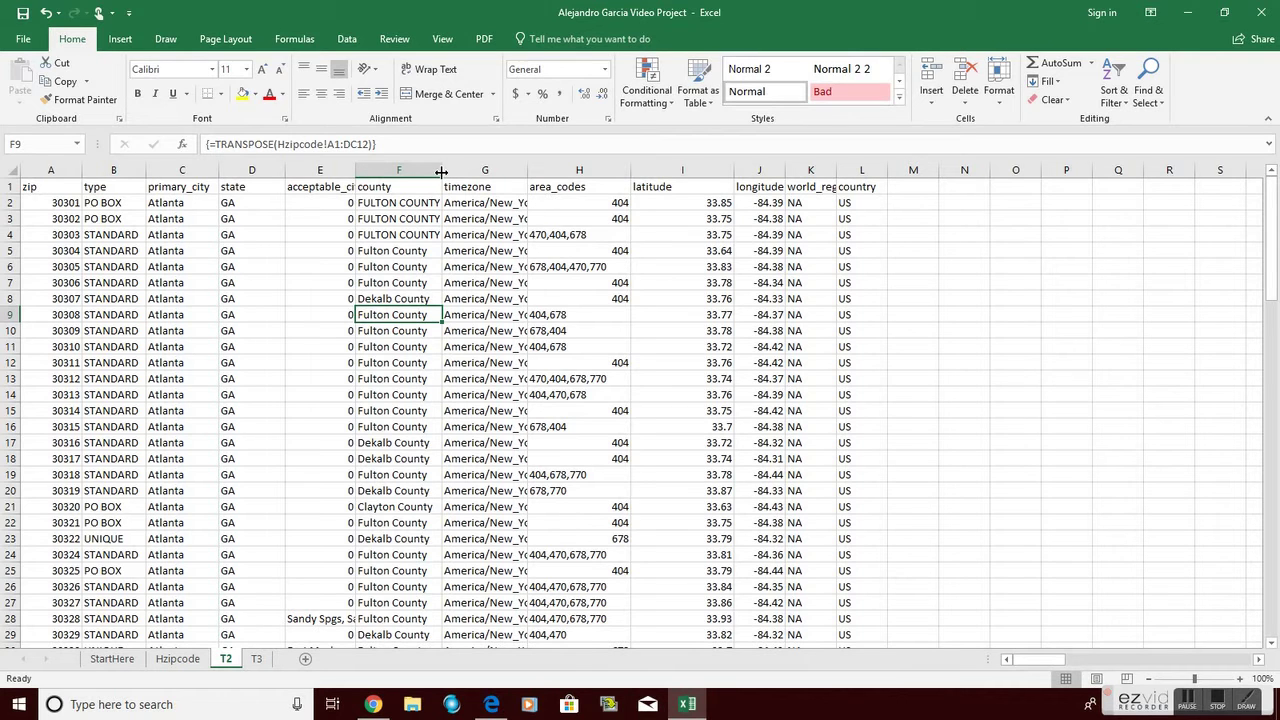
{"action": "left_click_drag", "start_coordinate": [527, 171], "coordinate": [545, 171]}
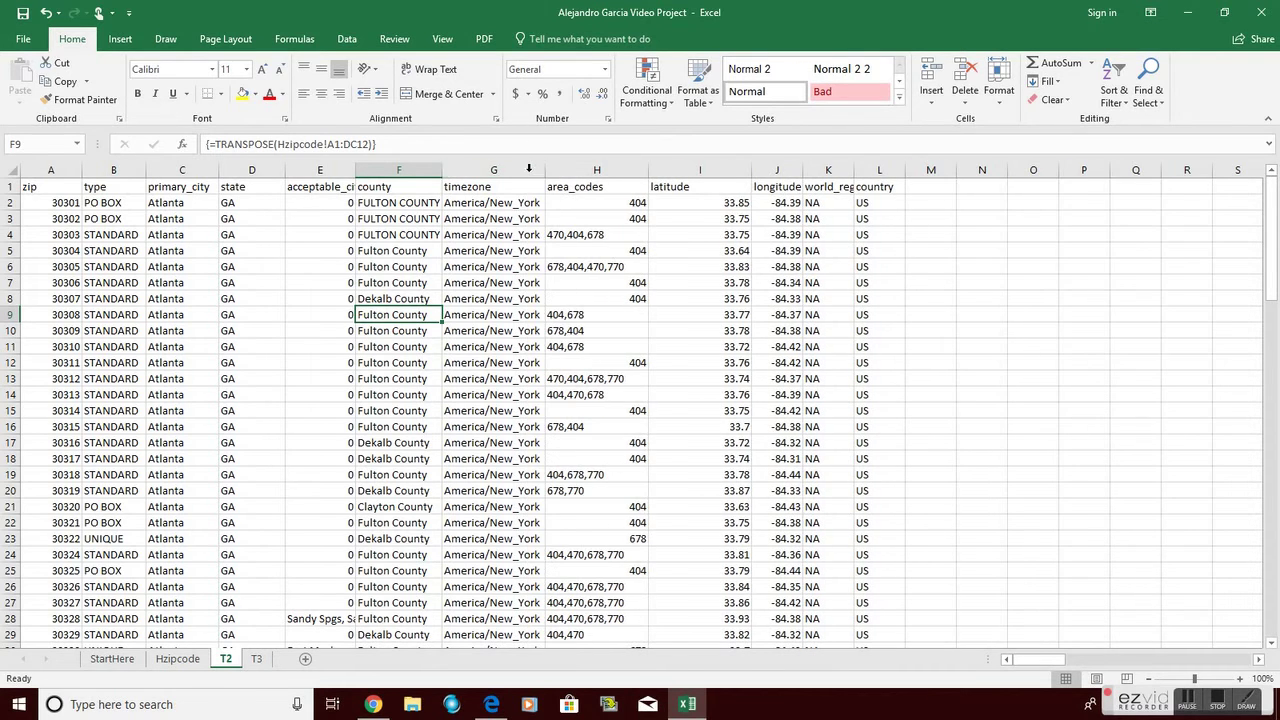
{"action": "double_click", "coordinate": [853, 170]}
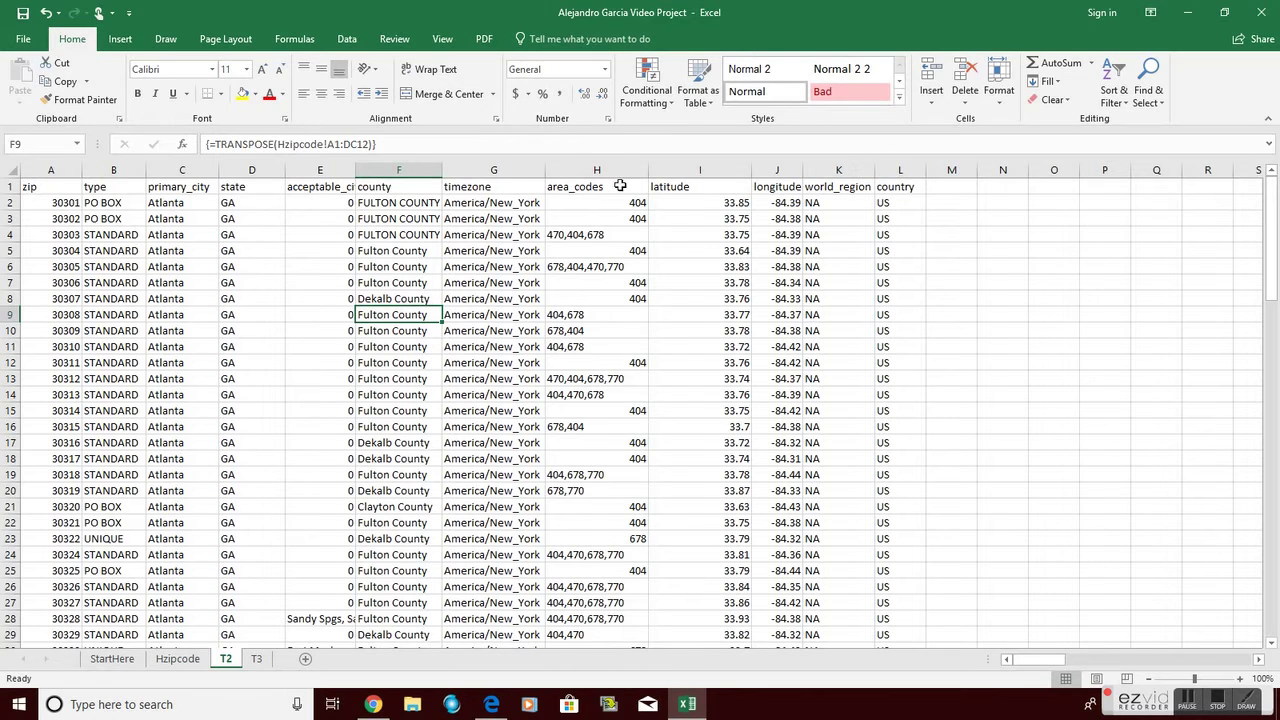
{"action": "double_click", "coordinate": [354, 170]}
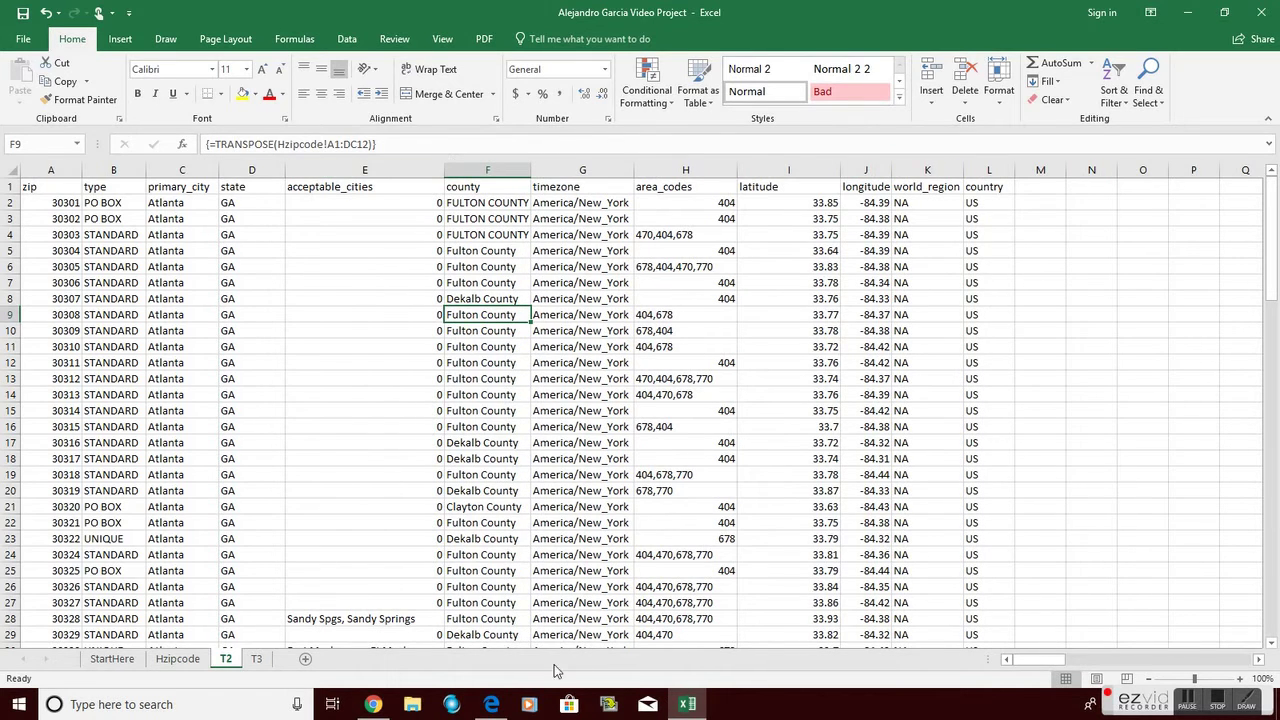
Copy the original horizontal table in A1:DC12 on the Hzipcode sheet.
{"action": "left_click", "coordinate": [258, 659]}
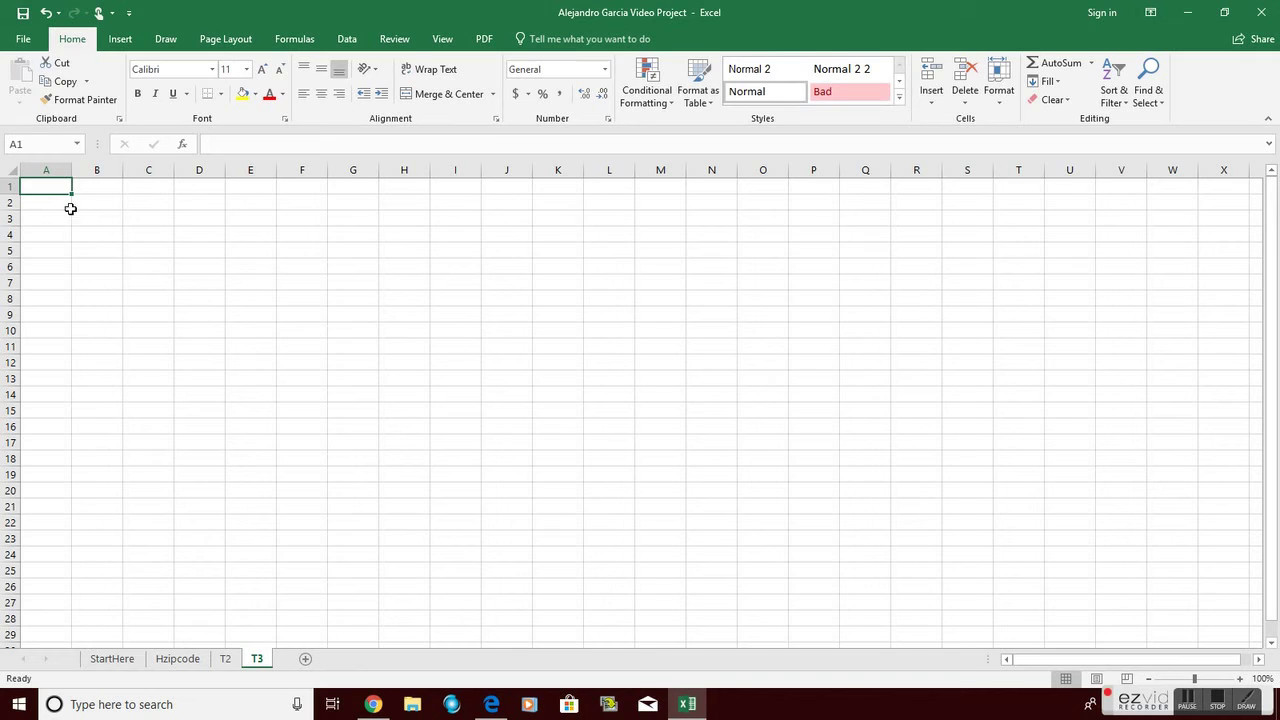
{"action": "mouse_move", "coordinate": [65, 189]}
{"action": "left_mouse_down"}
{"action": "mouse_move", "coordinate": [69, 371]}
{"action": "mouse_move", "coordinate": [213, 170]}
{"action": "mouse_move", "coordinate": [297, 206]}
{"action": "mouse_move", "coordinate": [77, 206]}
{"action": "mouse_move", "coordinate": [63, 193]}
{"action": "left_mouse_up"}
{"action": "left_click", "coordinate": [178, 658]}
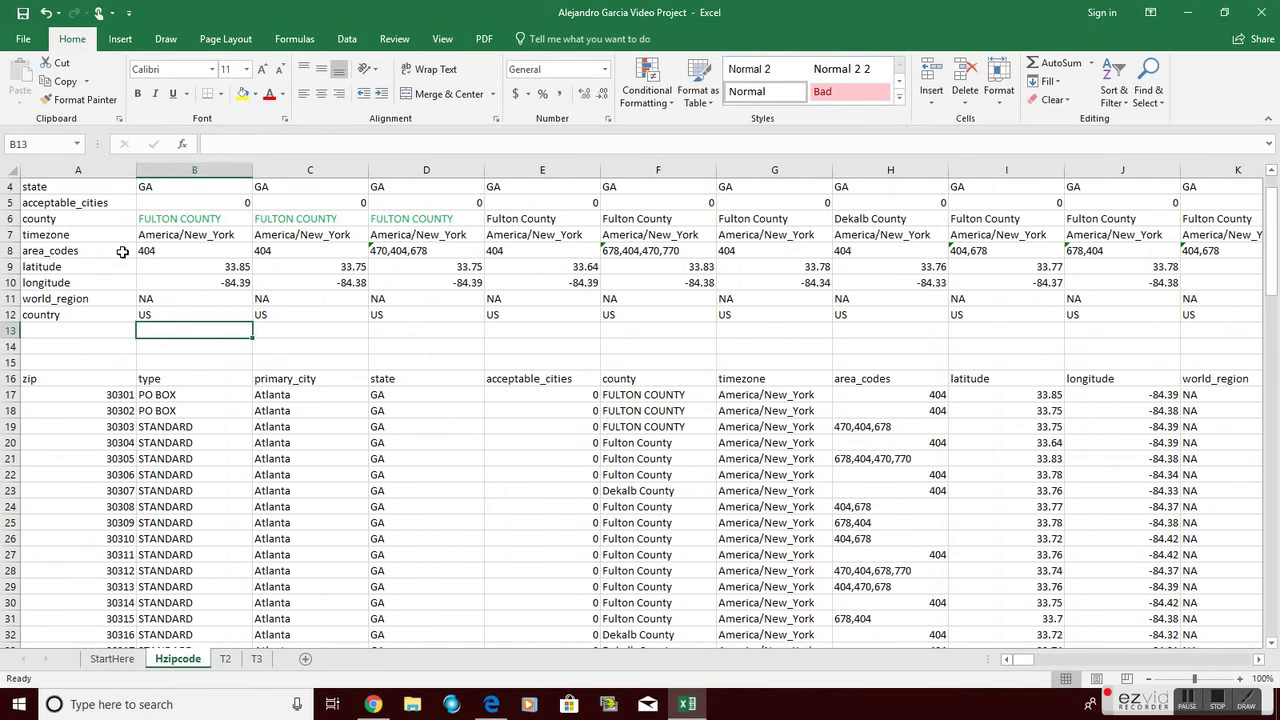
{"action": "scroll", "coordinate": [122, 251], "scroll_direction": "up", "scroll_amount": 1}
{"action": "left_click_drag", "start_coordinate": [87, 186], "coordinate": [985, 363]}
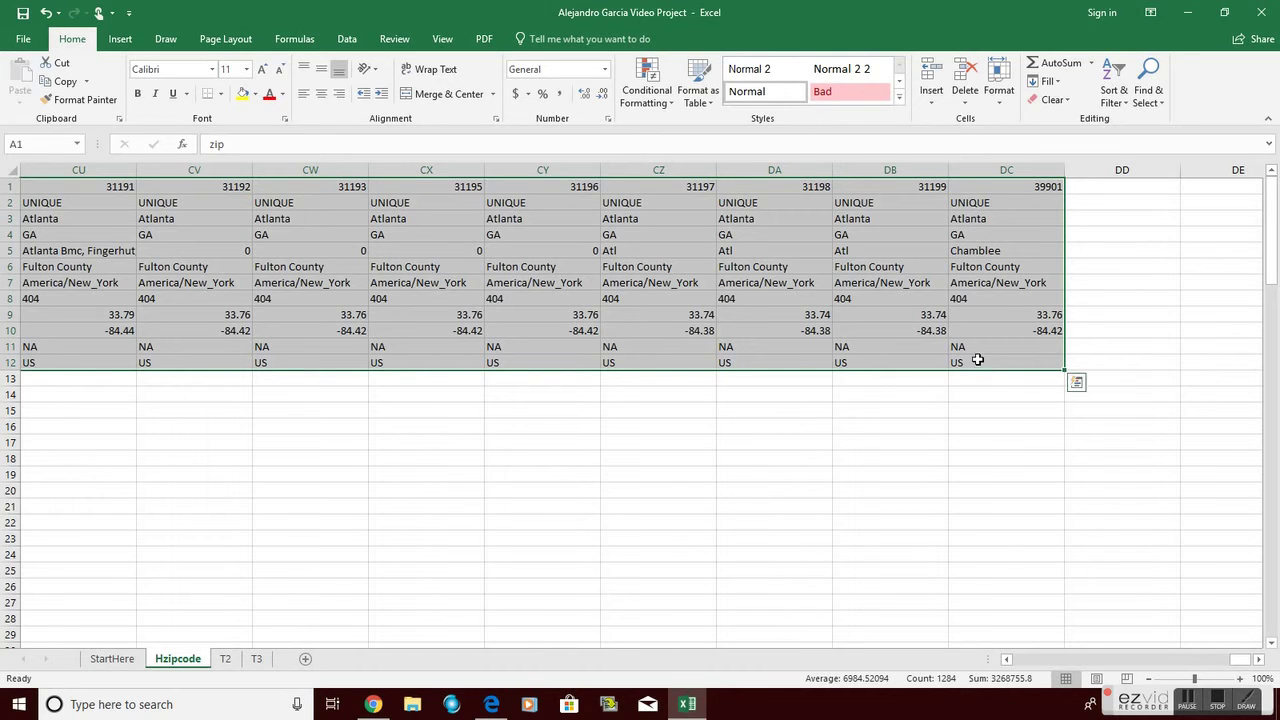
{"action": "right_click", "coordinate": [670, 245]}
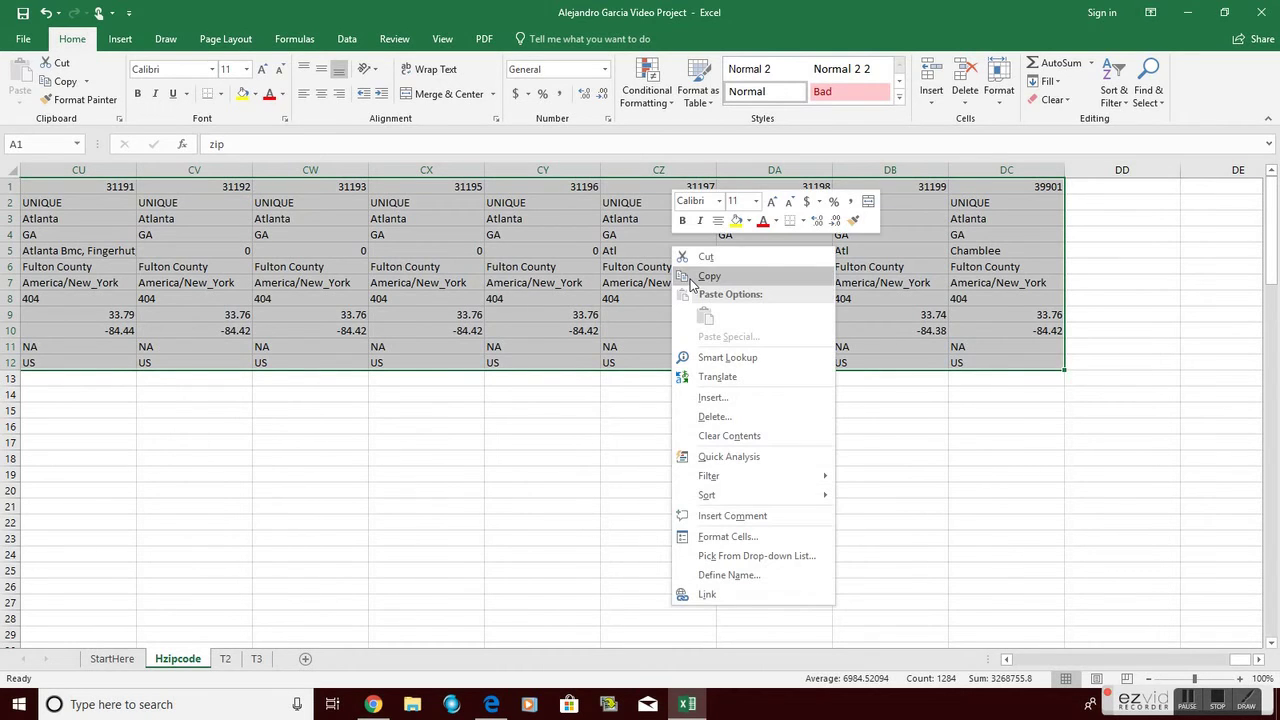
{"action": "left_click", "coordinate": [690, 279]}
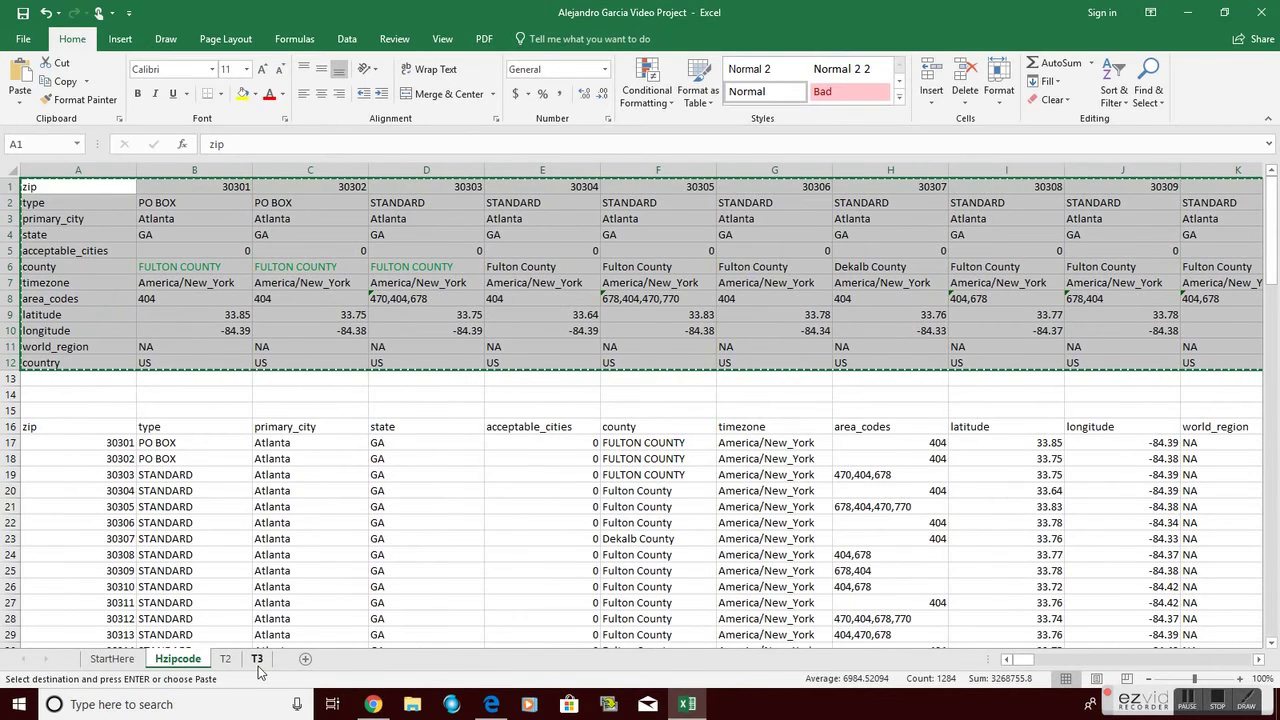
Paste the copied table transposed into cell A1 of sheet T3 using the Paste Special Transpose option.
{"action": "left_click", "coordinate": [257, 661]}
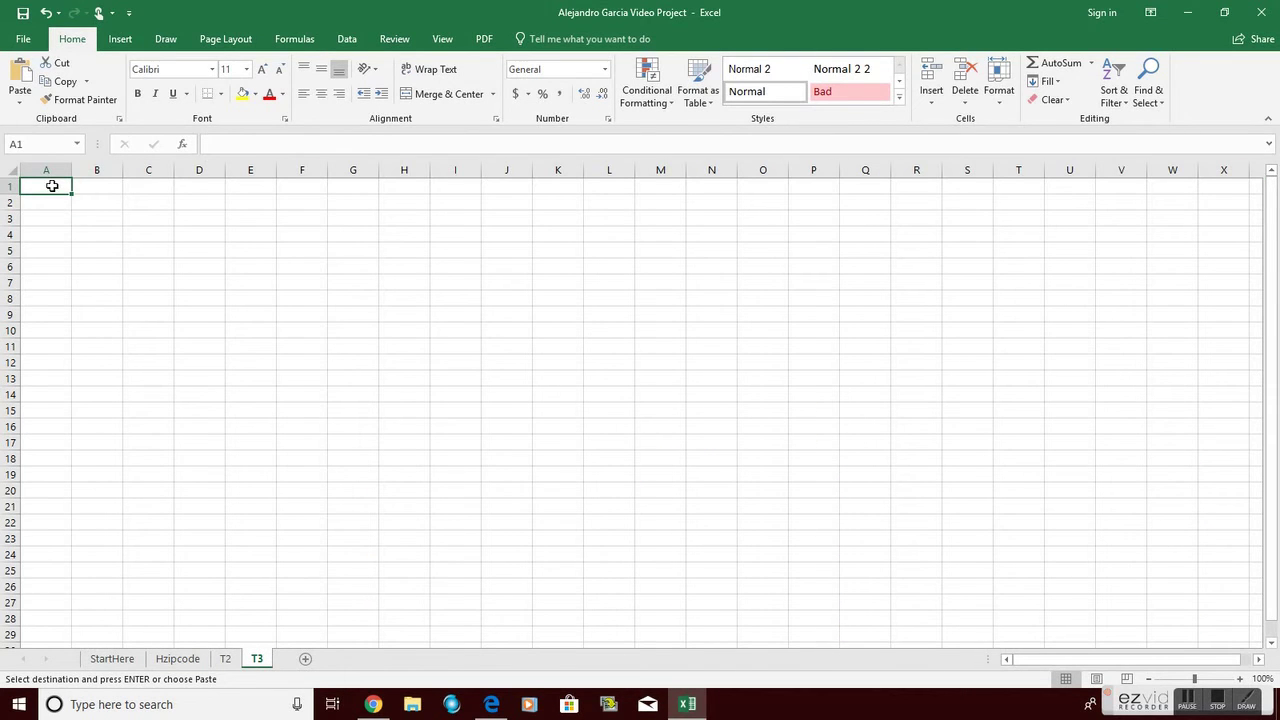
{"action": "right_click", "coordinate": [52, 187]}
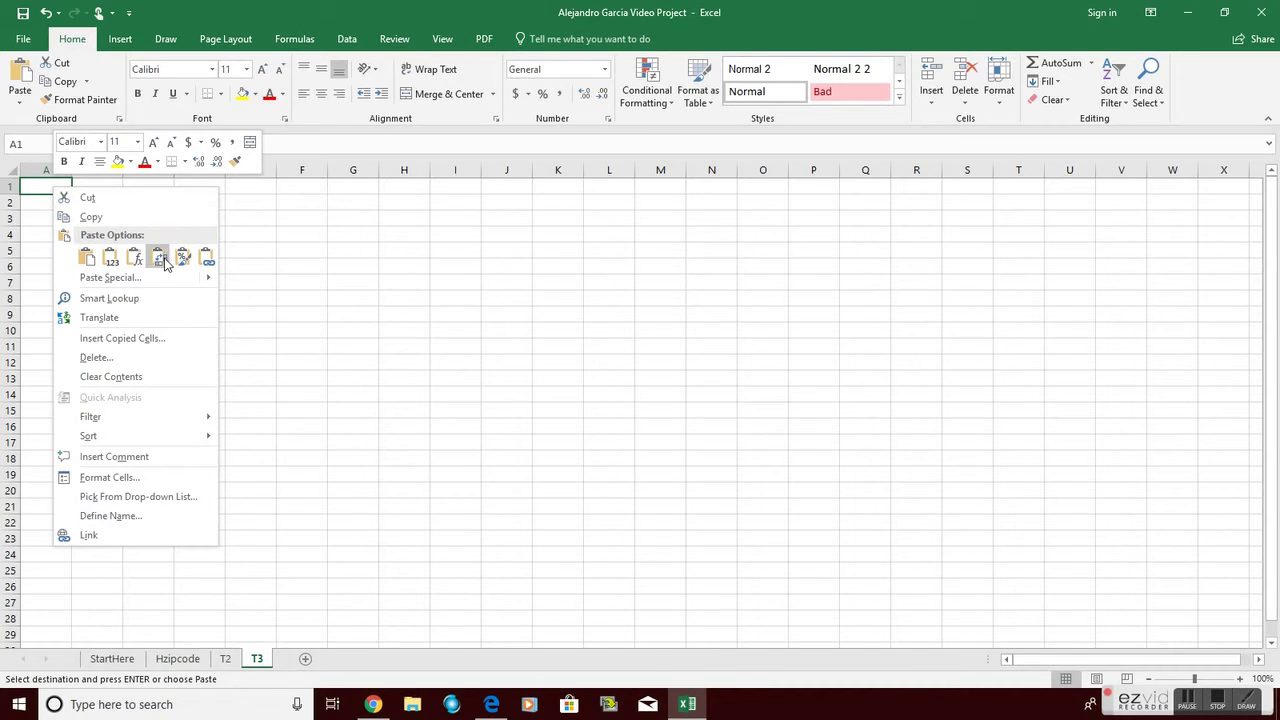
{"action": "mouse_move", "coordinate": [213, 279]}
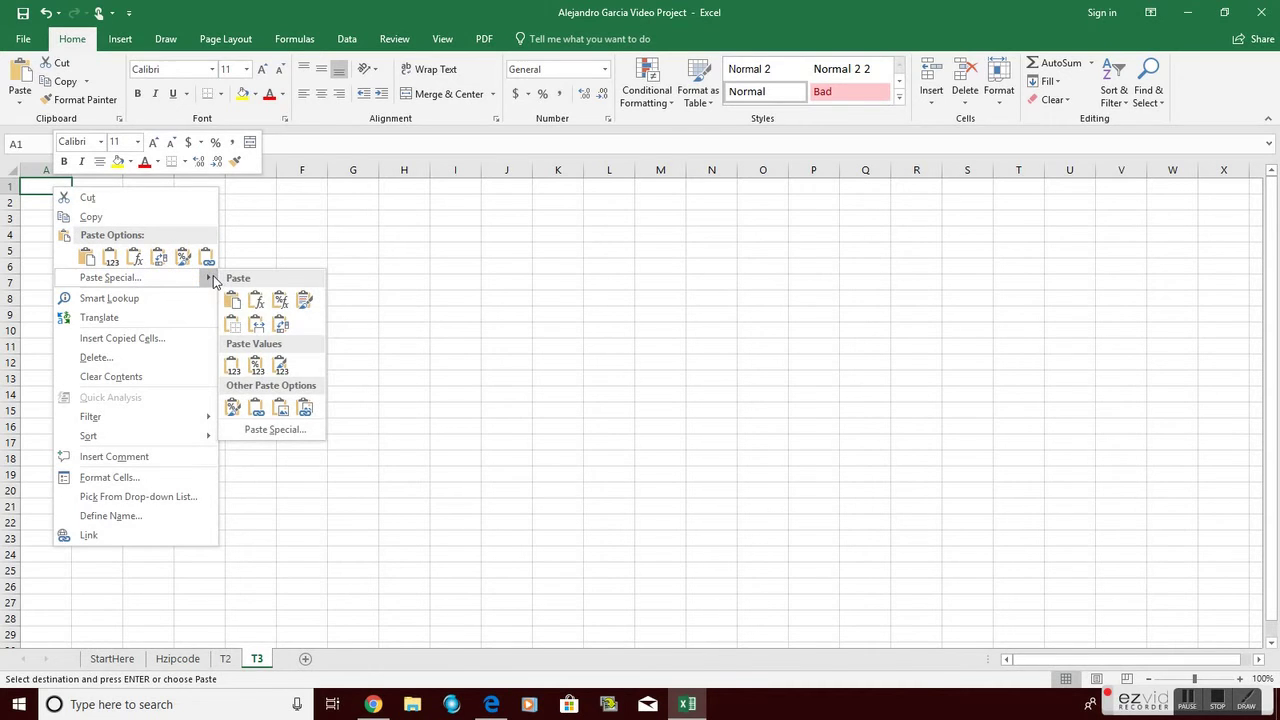
{"action": "left_click", "coordinate": [281, 327]}
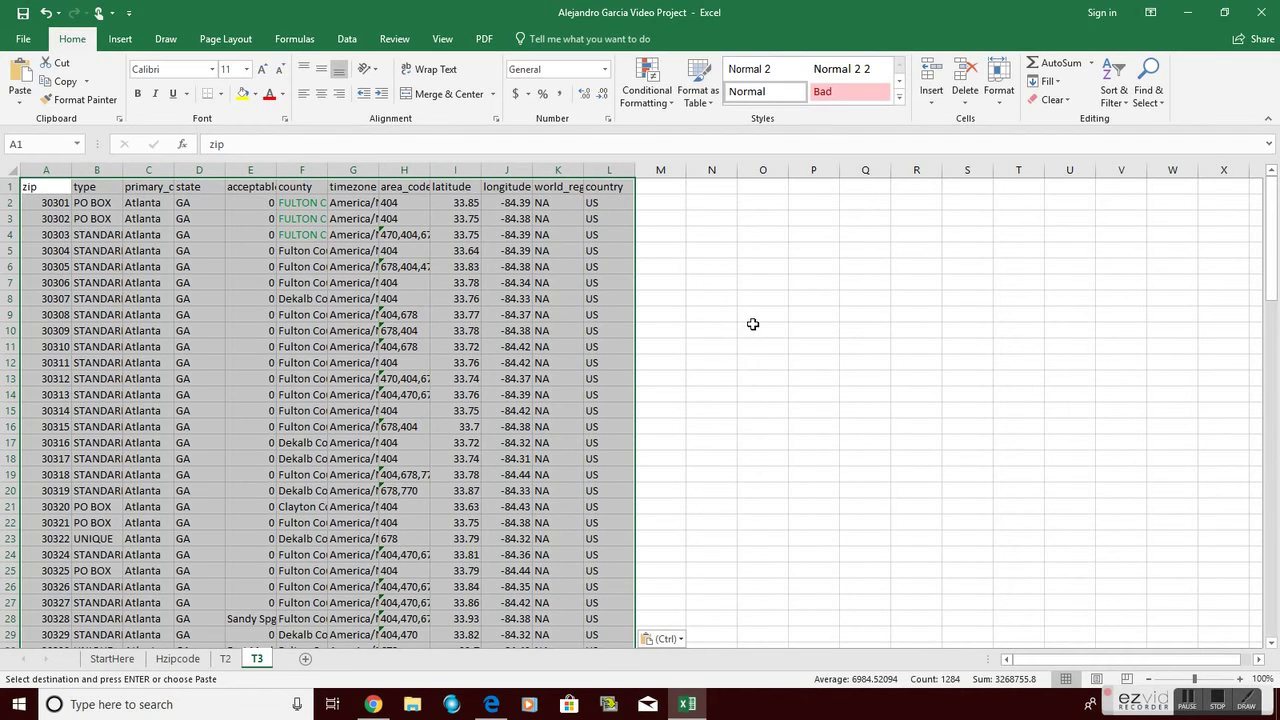
{"action": "left_click", "coordinate": [753, 324]}
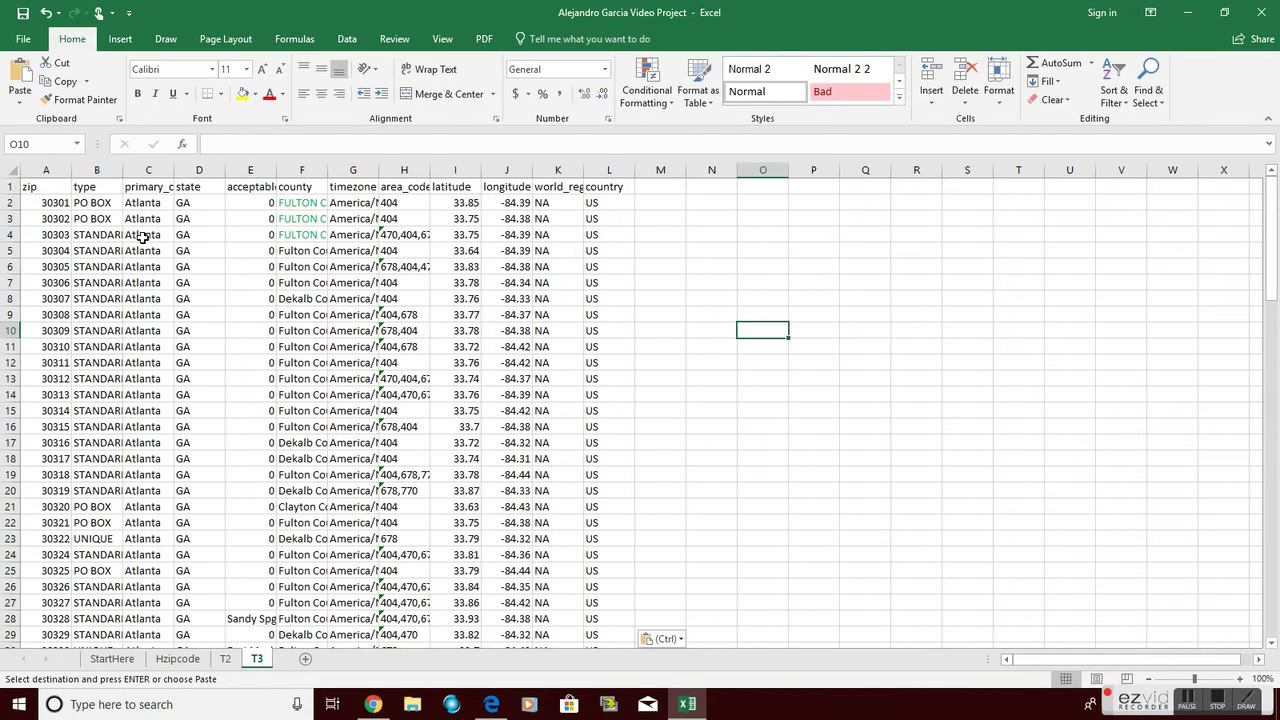
On sheet T3, autofit the primary_city, acceptable_cities, area_codes, timezone, county and world_region columns.
{"action": "double_click", "coordinate": [175, 172]}
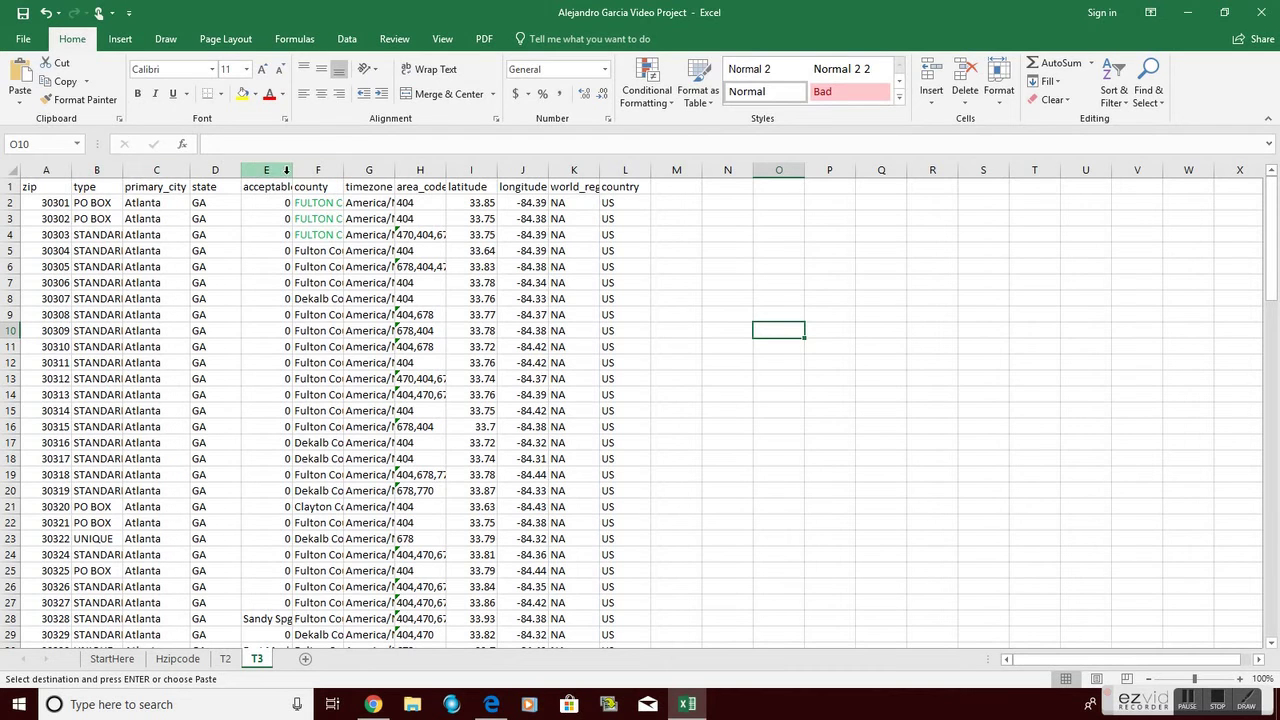
{"action": "double_click", "coordinate": [292, 170]}
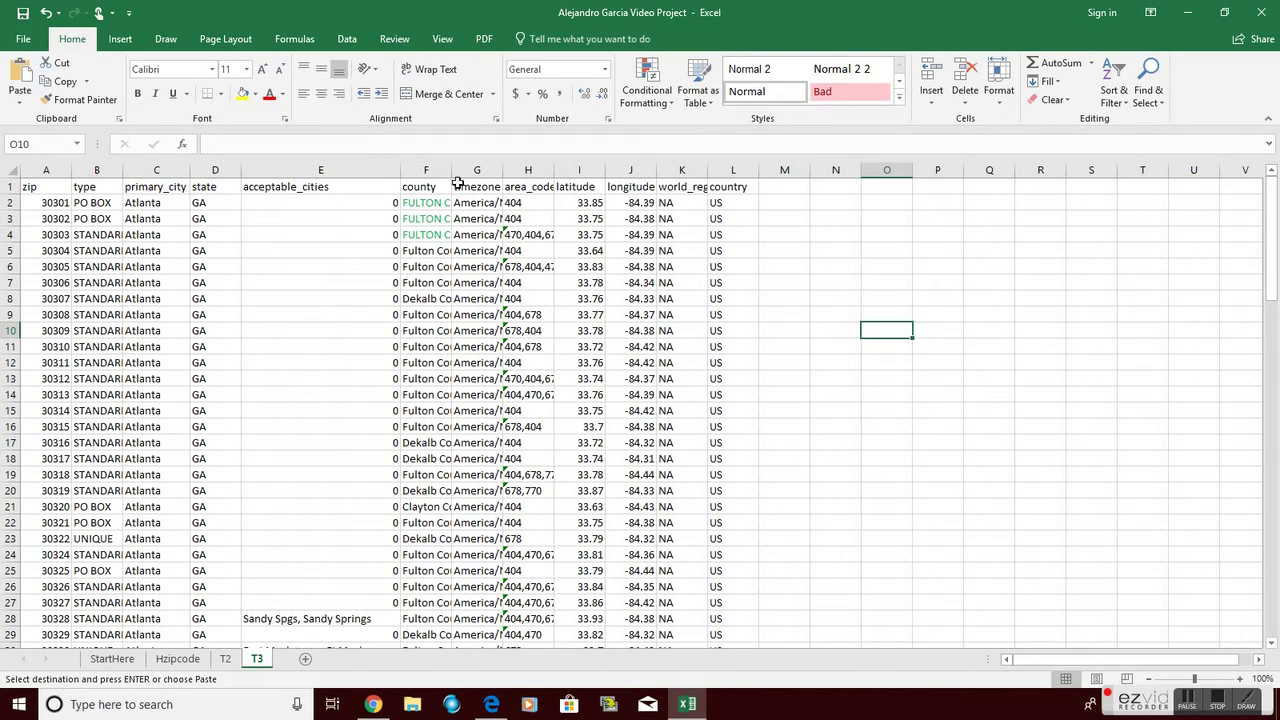
{"action": "double_click", "coordinate": [553, 171]}
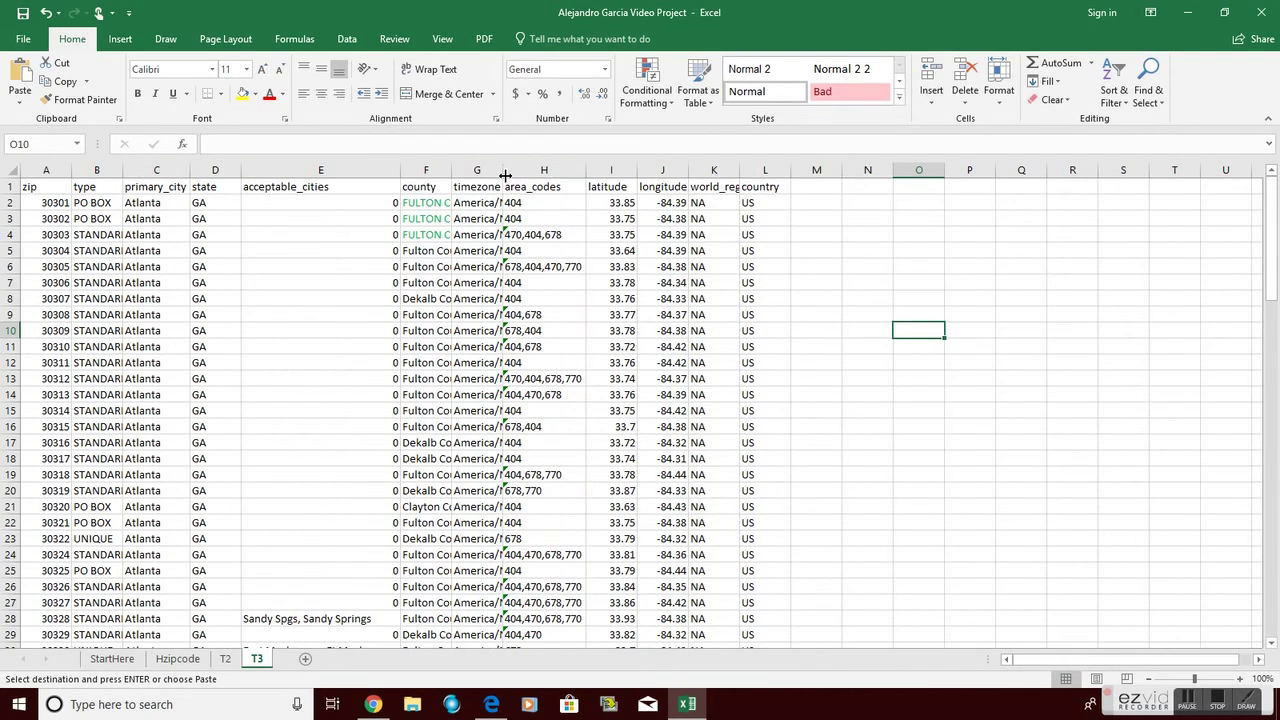
{"action": "double_click", "coordinate": [505, 171]}
{"action": "double_click", "coordinate": [451, 171]}
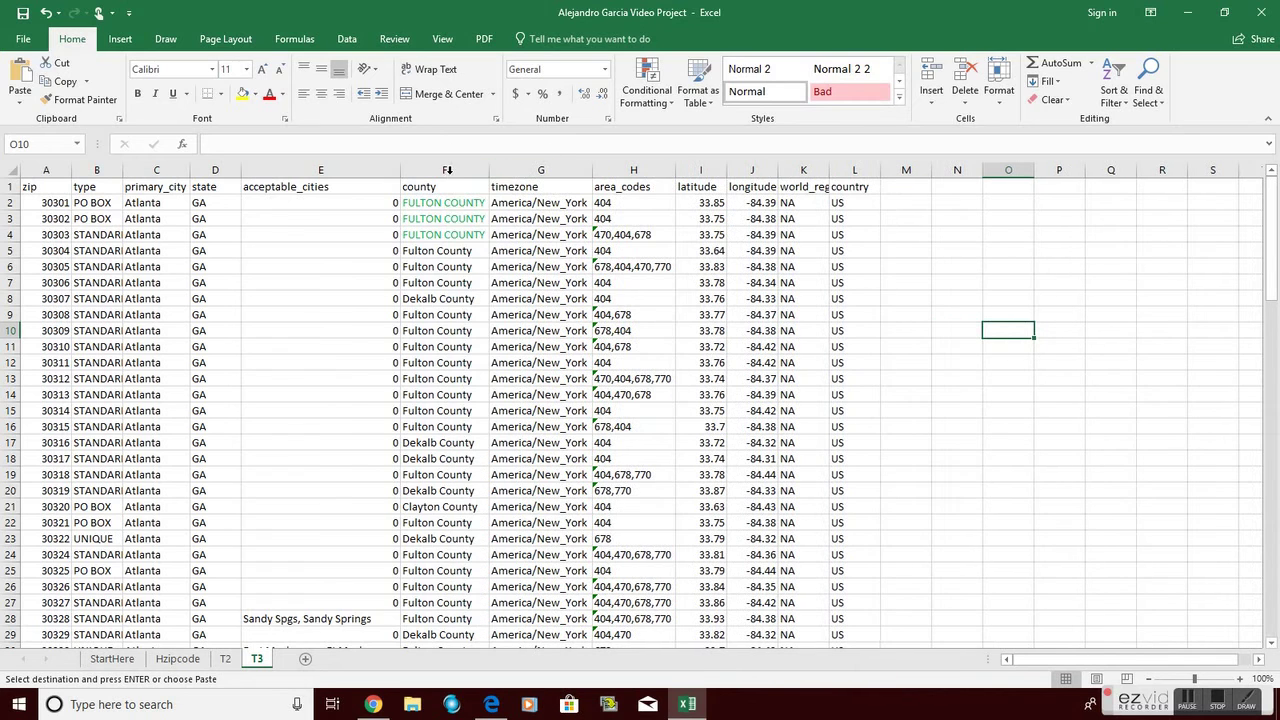
{"action": "double_click", "coordinate": [829, 170]}
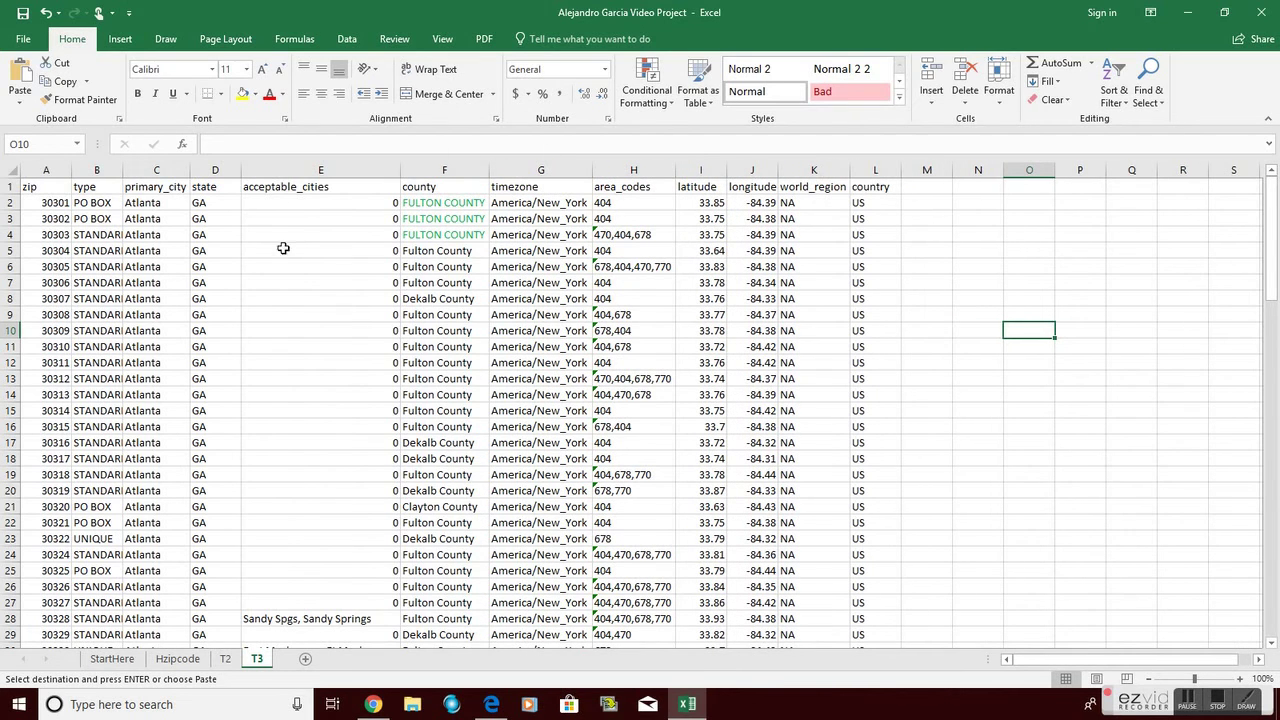
Compare the font colour of the first three county entries on sheets T3 and T2 and in both Hzipcode tables.
{"action": "left_click_drag", "start_coordinate": [430, 200], "coordinate": [437, 236]}
{"action": "key", "text": "ctrl+v"}
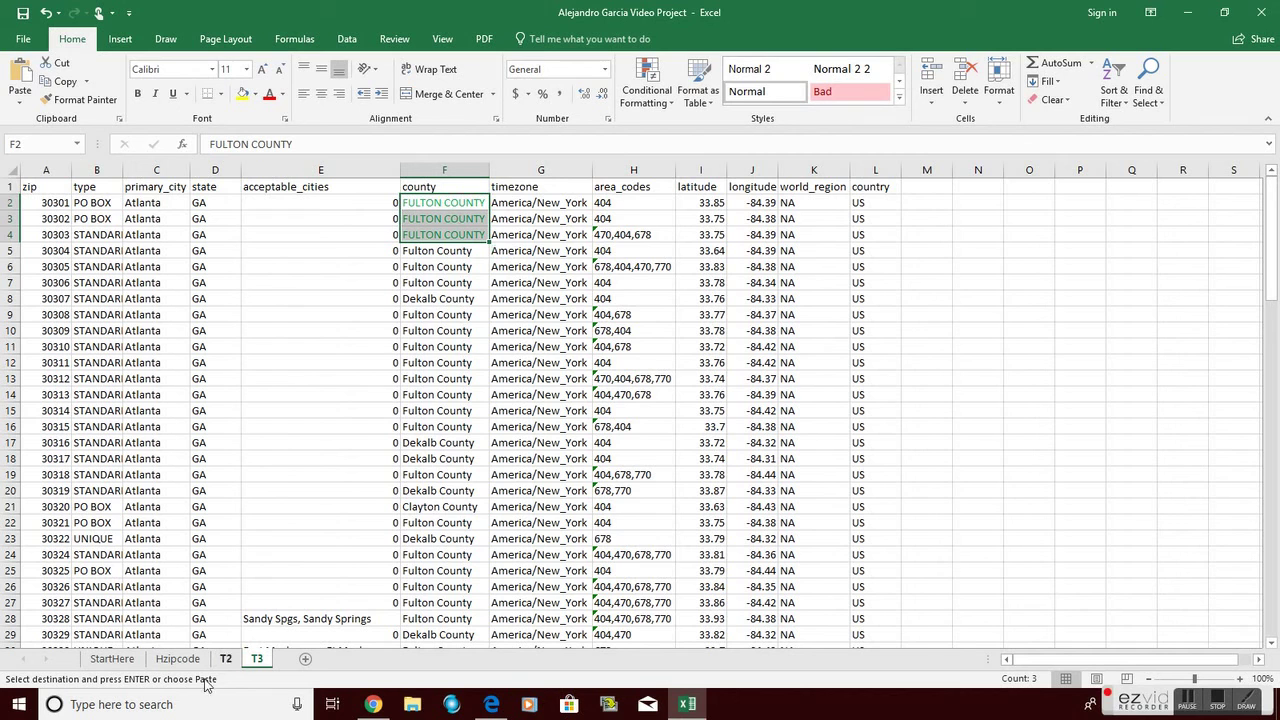
{"action": "left_click", "coordinate": [222, 660]}
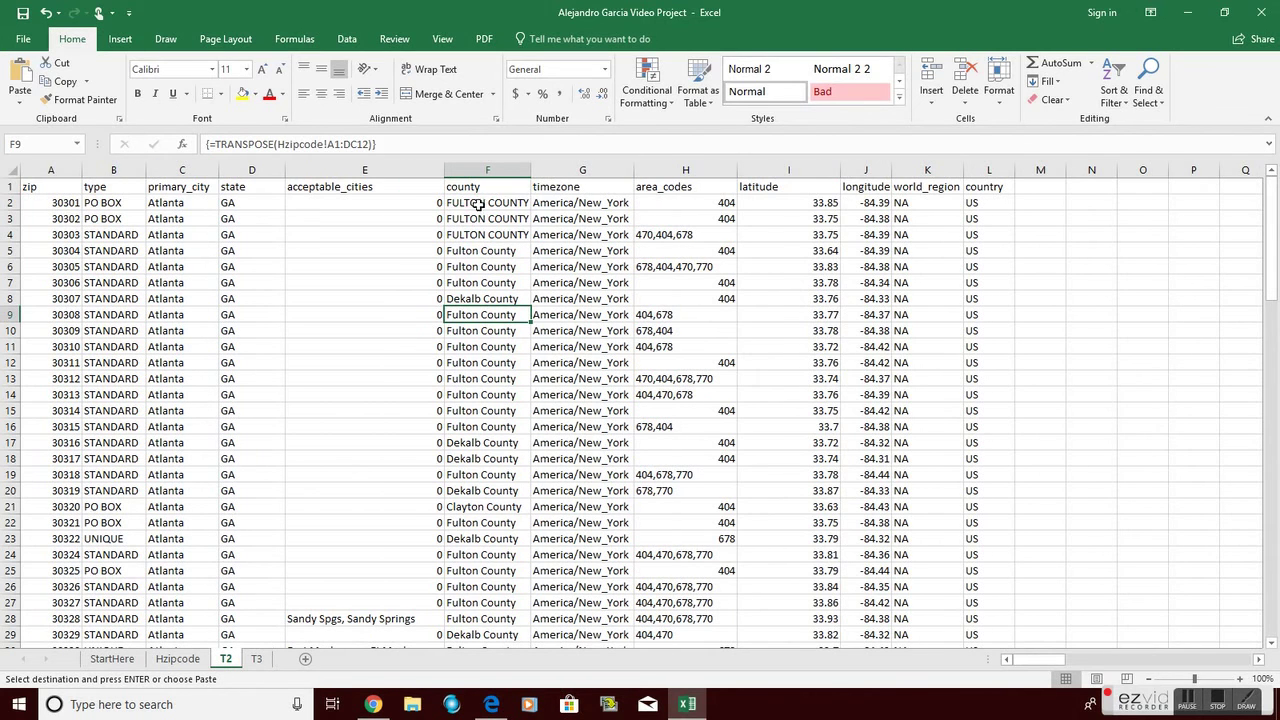
{"action": "left_click_drag", "start_coordinate": [480, 203], "coordinate": [486, 236]}
{"action": "key", "text": "ctrl+v"}
{"action": "left_click", "coordinate": [185, 660]}
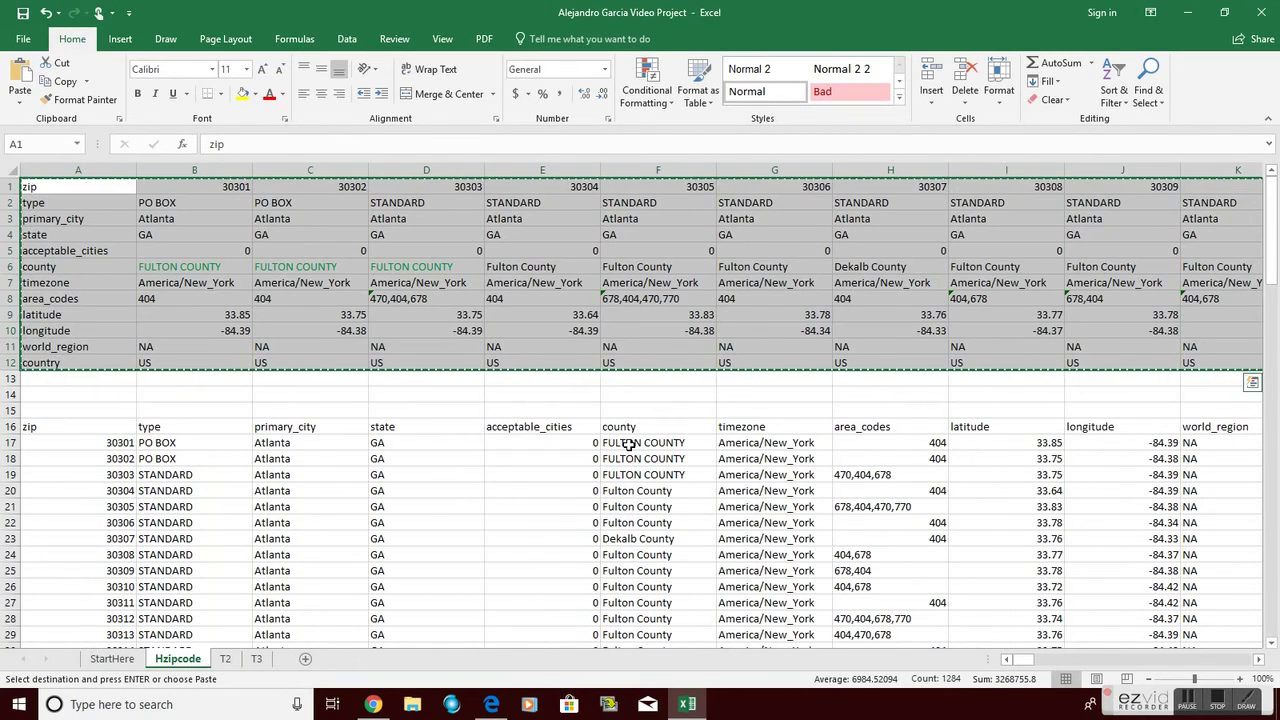
{"action": "key", "text": "Escape"}
{"action": "left_click", "coordinate": [591, 399]}
{"action": "left_click_drag", "start_coordinate": [666, 445], "coordinate": [680, 478]}
{"action": "left_click_drag", "start_coordinate": [187, 268], "coordinate": [424, 267]}
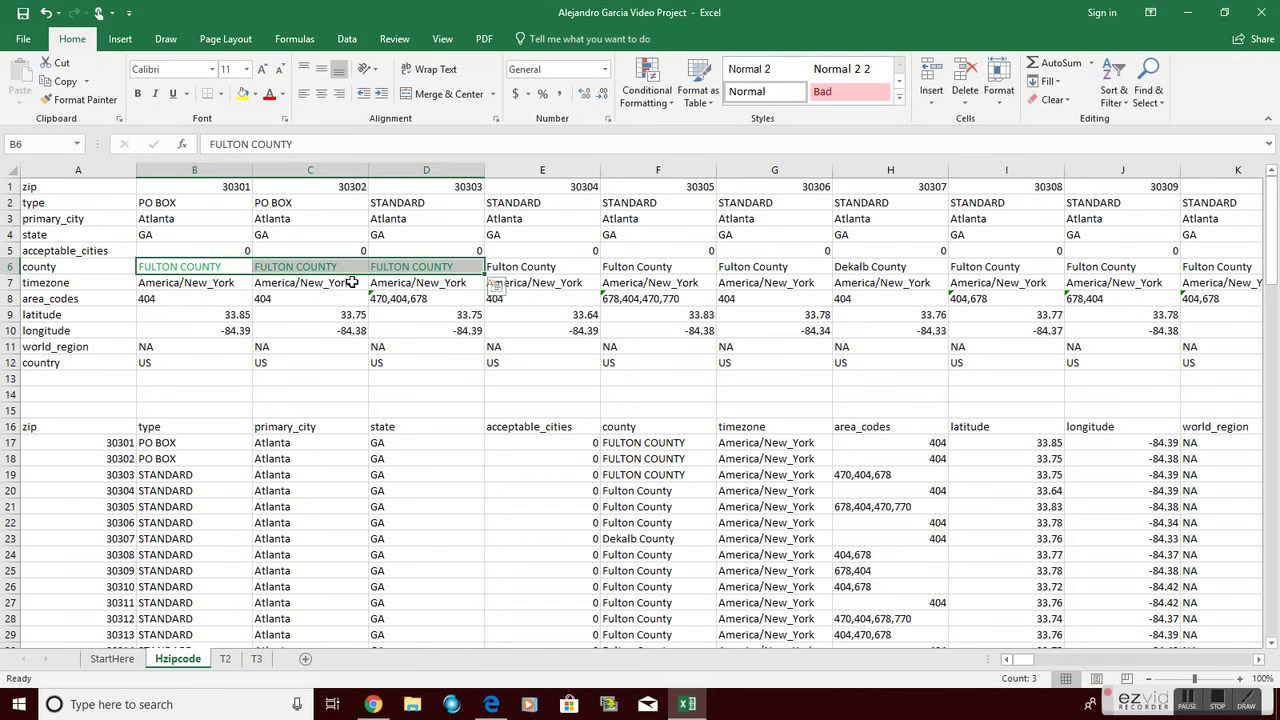
Re-examine the formatting of county cells F2:F4 in the pasted table on sheet T3.
{"action": "left_click", "coordinate": [257, 660]}
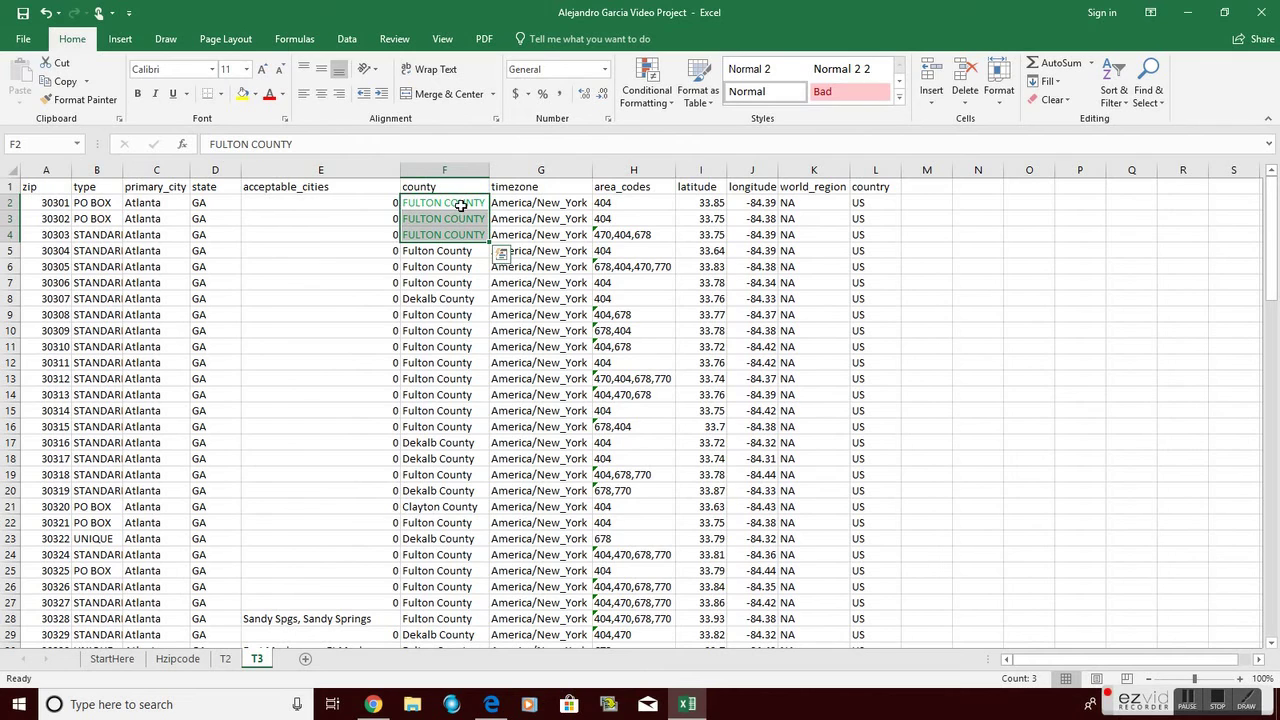
{"action": "left_click", "coordinate": [408, 266]}
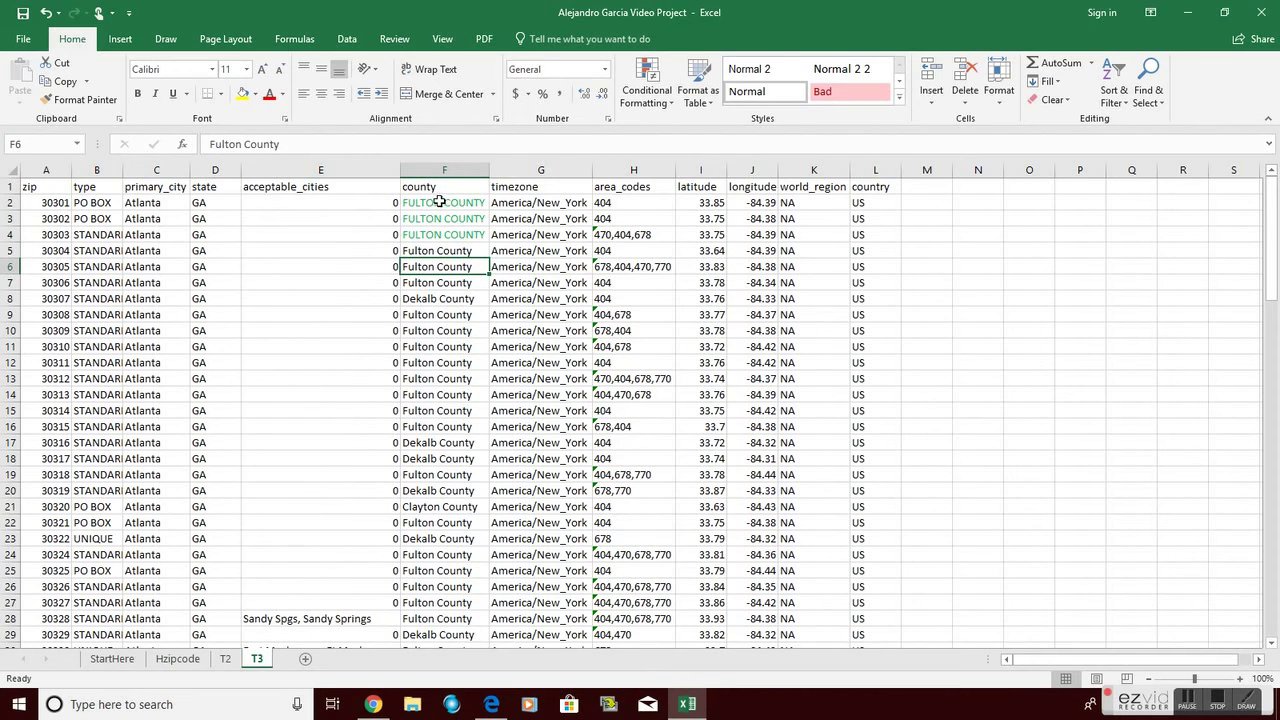
{"action": "left_click_drag", "start_coordinate": [474, 200], "coordinate": [470, 234]}
{"action": "key", "text": "ctrl+v"}
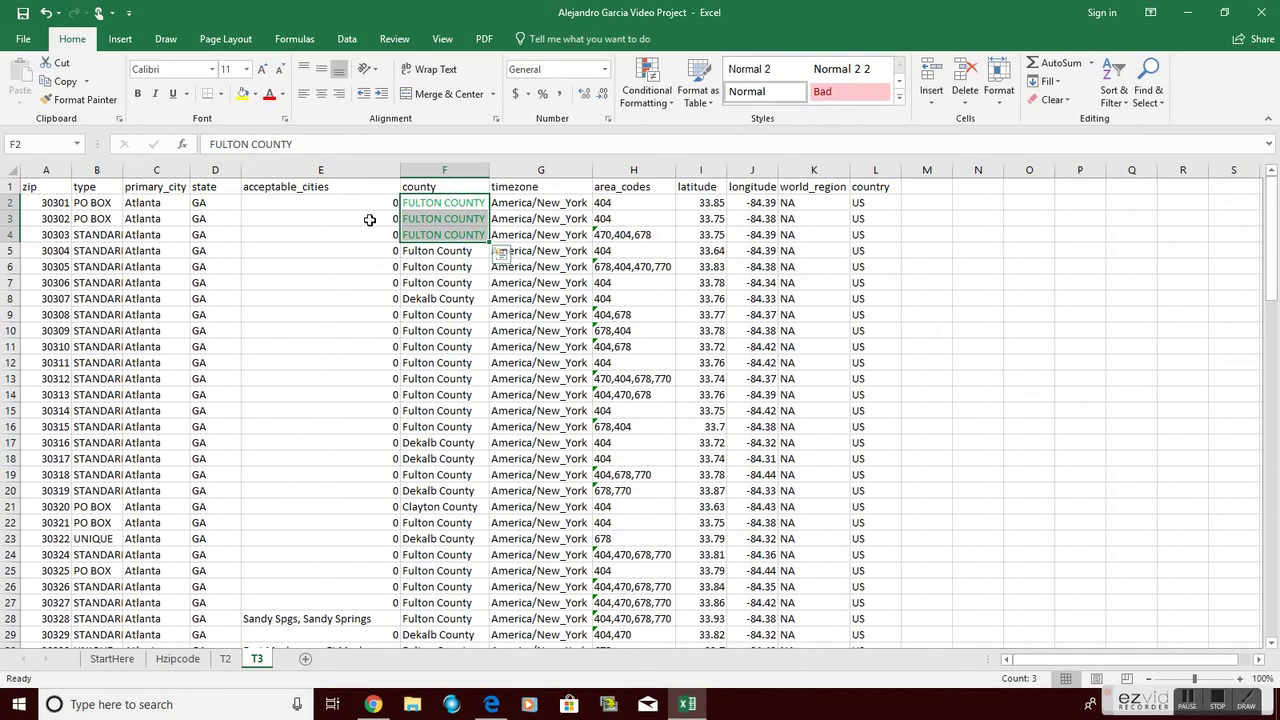